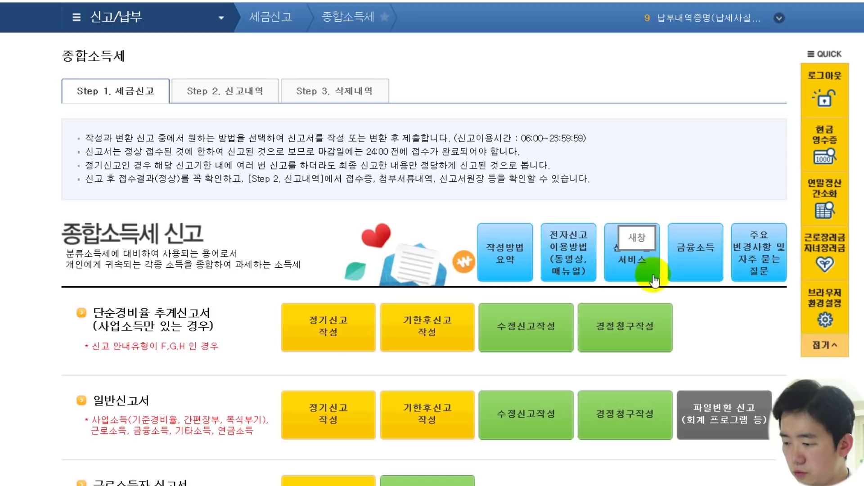
# - Open the filing help service (신고도움 서비스) and review the 2018 guidance on income, deductions, penalties and business-type cautions
pyautogui.click(641, 269)
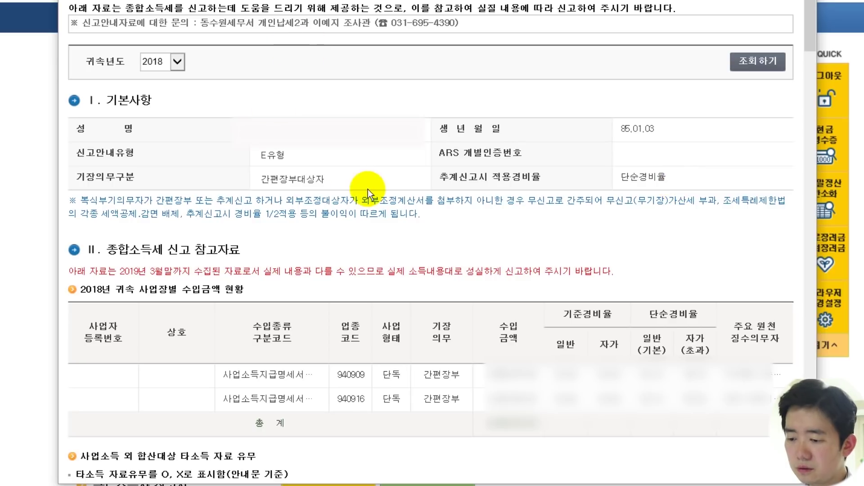
pyautogui.scroll(-3, 296, 224)
pyautogui.scroll(-2, 294, 229)
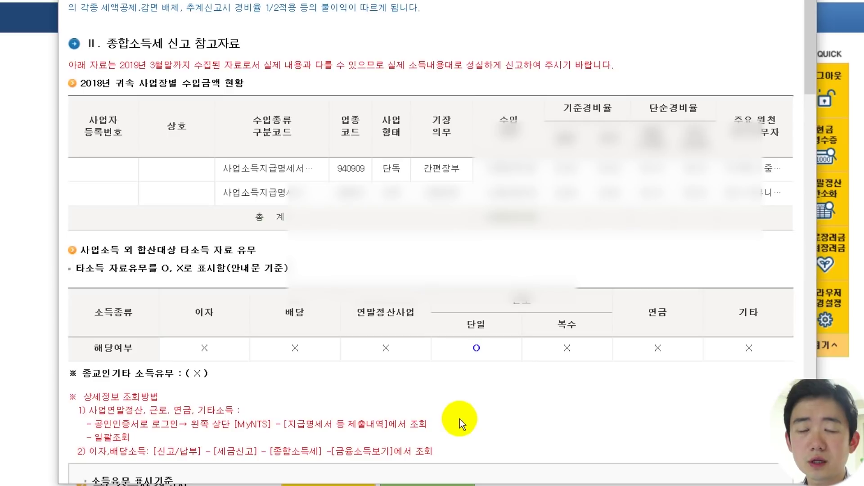
pyautogui.scroll(-10, 460, 418)
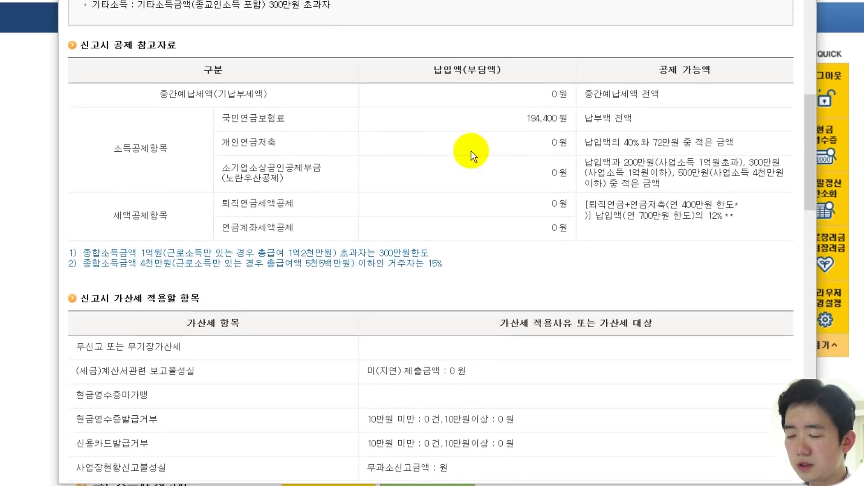
pyautogui.scroll(4, 518, 196)
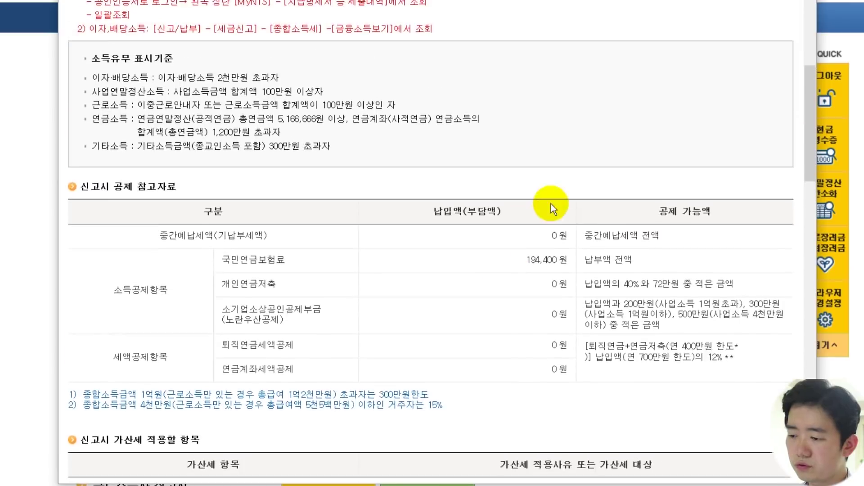
pyautogui.scroll(-7, 540, 207)
pyautogui.scroll(-5, 431, 187)
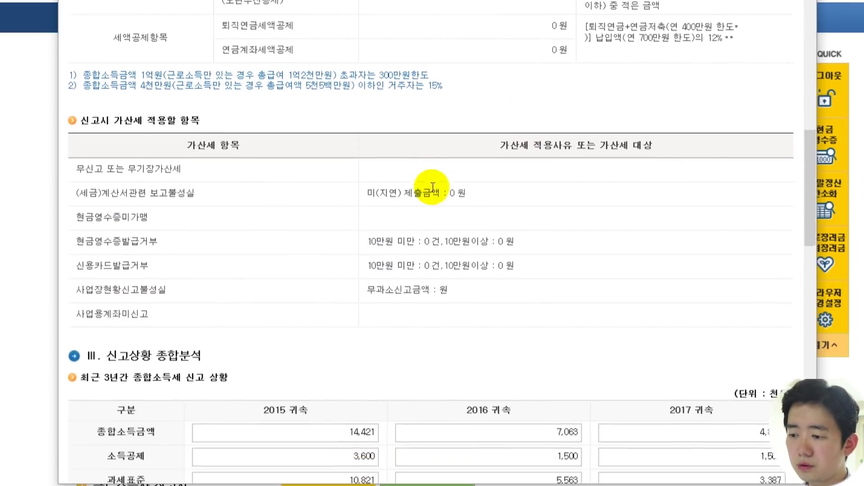
pyautogui.scroll(-15, 523, 193)
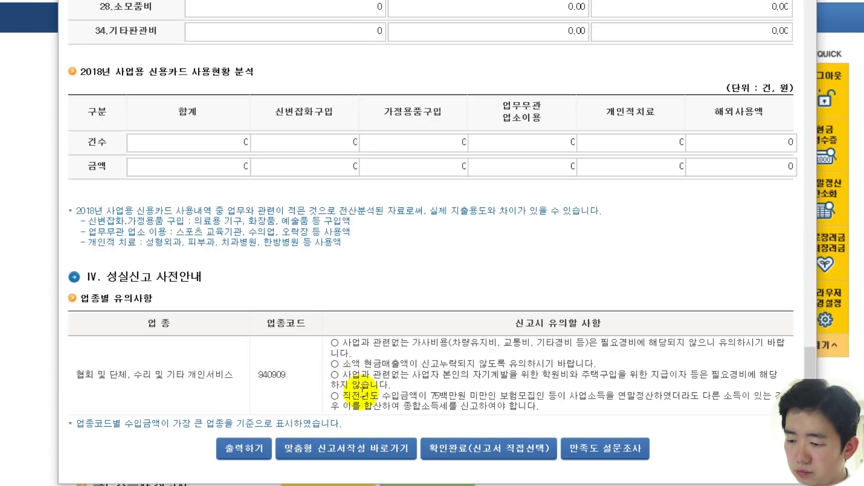
pyautogui.scroll(5, 376, 340)
pyautogui.scroll(-5, 376, 340)
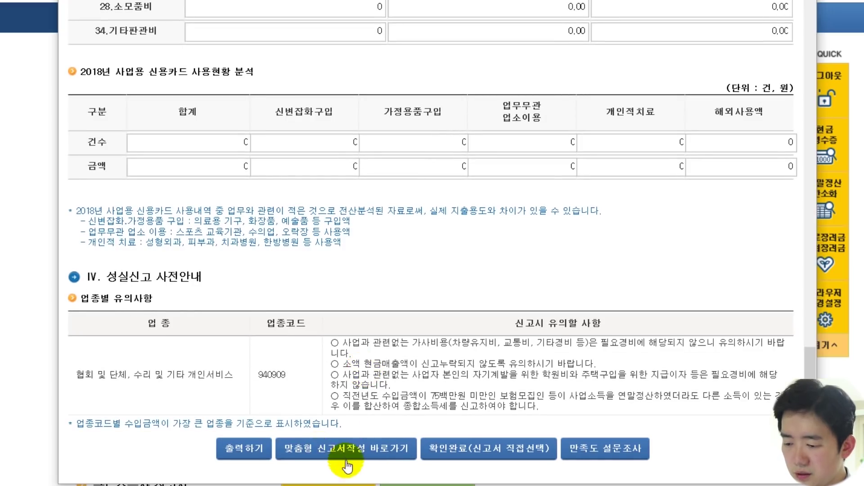
# - Start the tailored return (맞춤형 신고서작성) for 2018 and look up the taxpayer by registration number
pyautogui.click(388, 457)
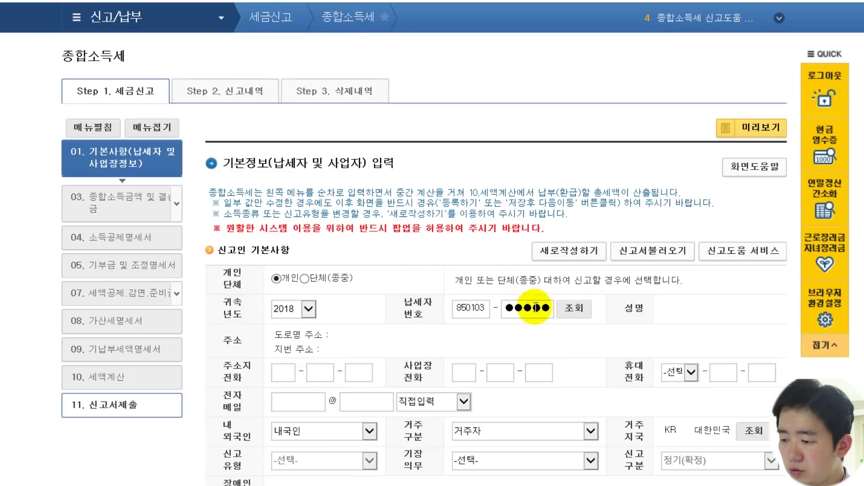
pyautogui.click(576, 311)
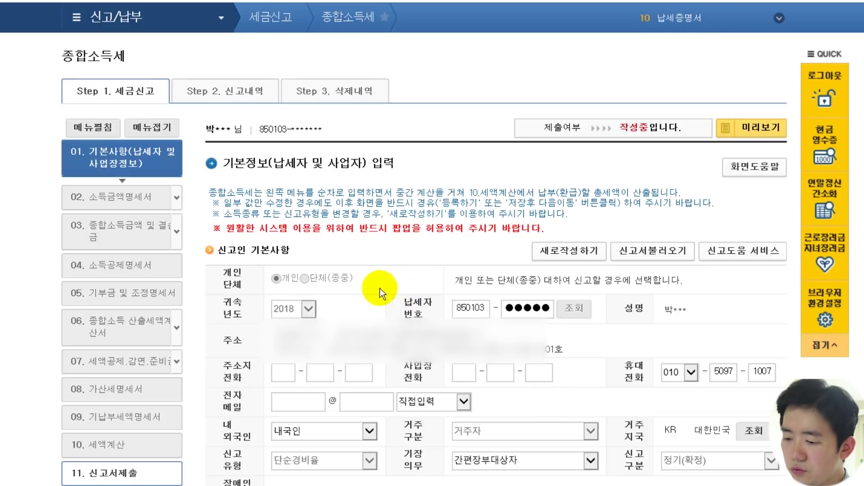
# - Select the business with industry code 940909 in the business income list and load its details for editing
pyautogui.scroll(-7, 738, 308)
pyautogui.scroll(-1, 703, 309)
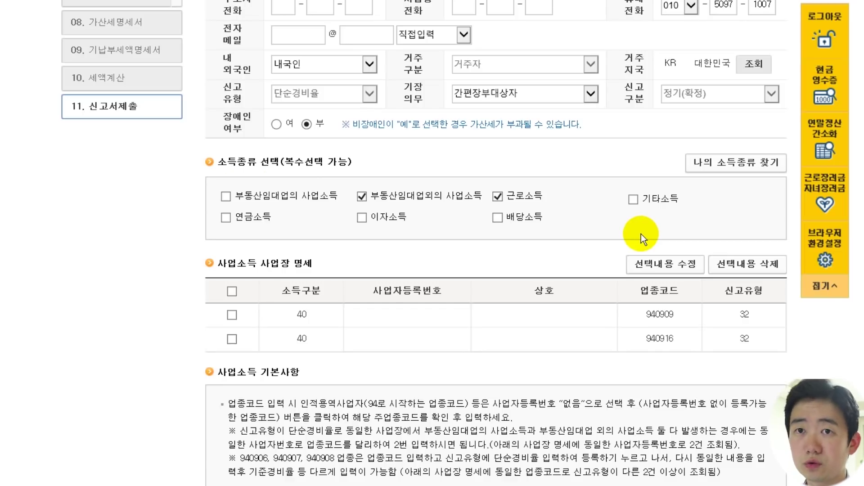
pyautogui.scroll(-1, 641, 234)
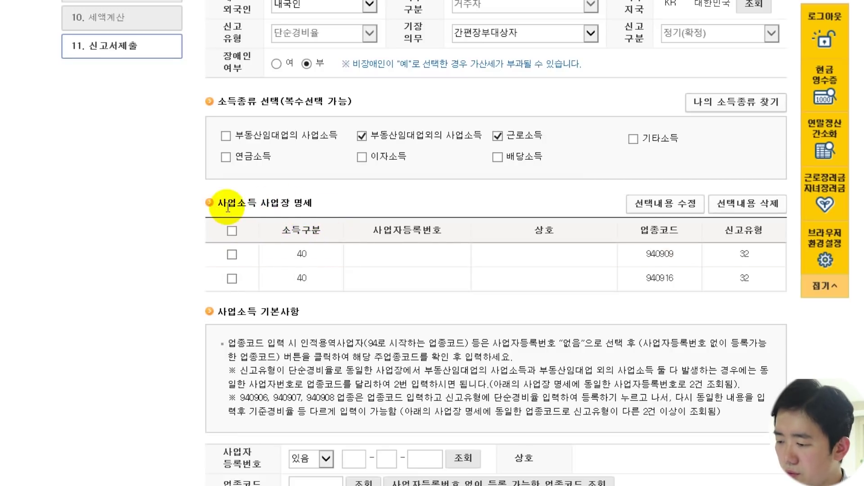
pyautogui.click(232, 255)
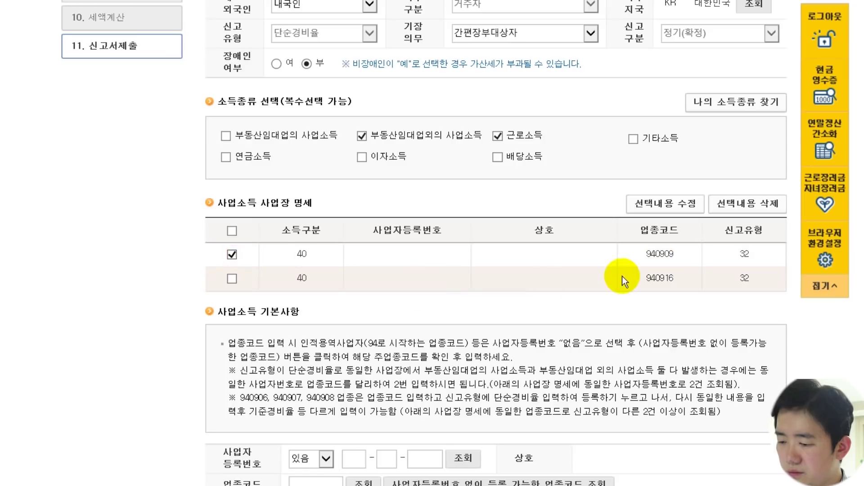
pyautogui.click(656, 212)
pyautogui.scroll(-7, 504, 310)
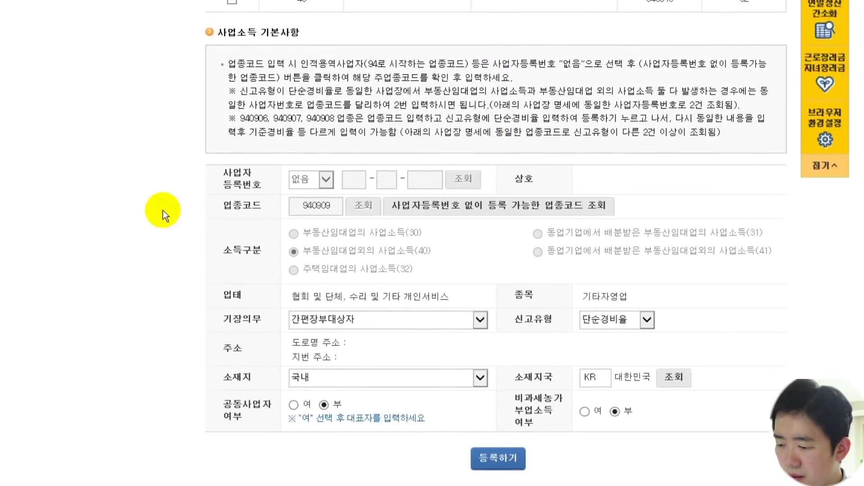
pyautogui.scroll(5, 347, 285)
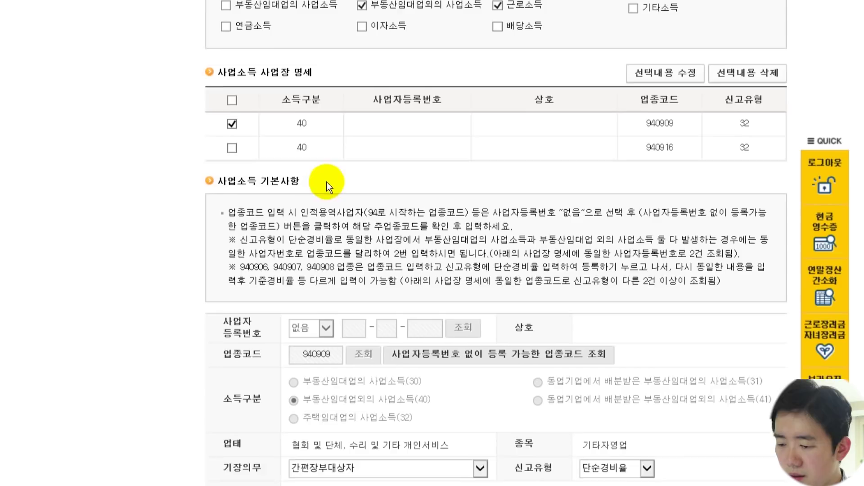
pyautogui.scroll(-5, 481, 199)
pyautogui.scroll(-1, 552, 270)
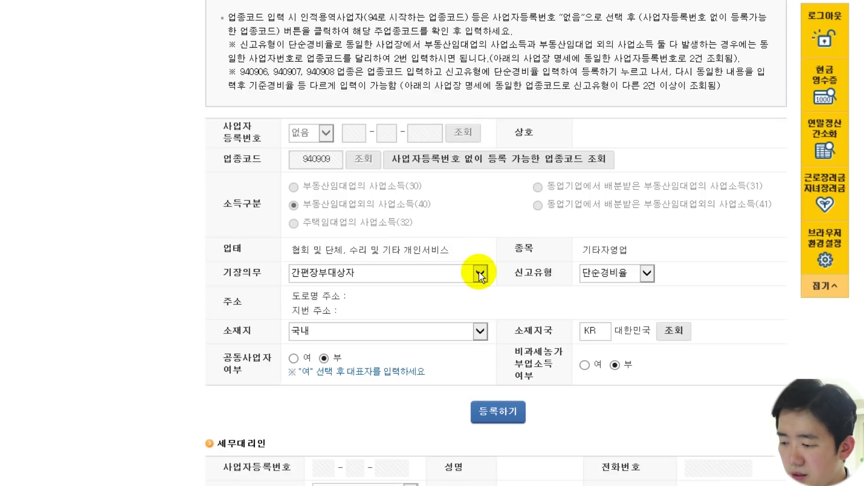
pyautogui.click(482, 268)
pyautogui.click(482, 261)
pyautogui.click(540, 251)
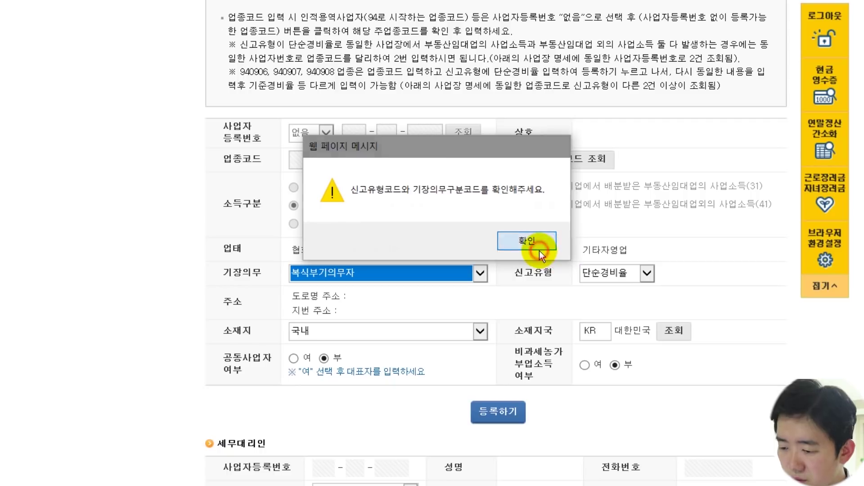
# - Set the 940909 business's bookkeeping duty to 간편장부대상자 with filing type 단순경비율, and register the entry
pyautogui.click(484, 277)
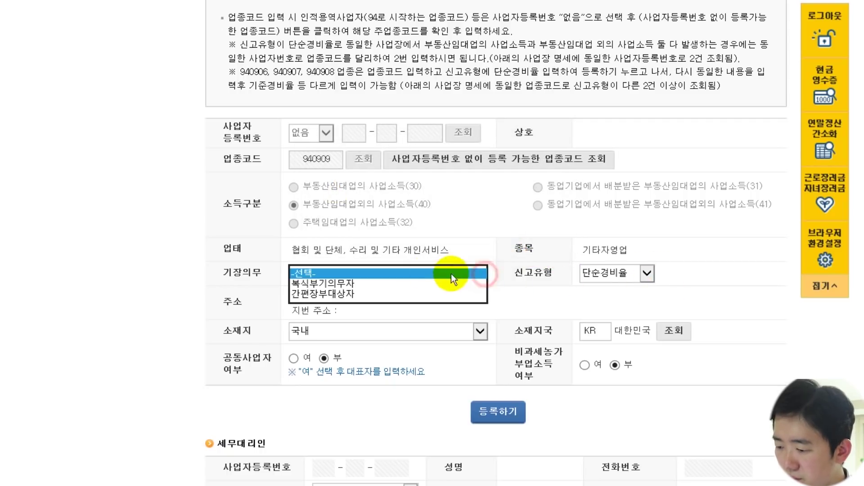
pyautogui.click(349, 295)
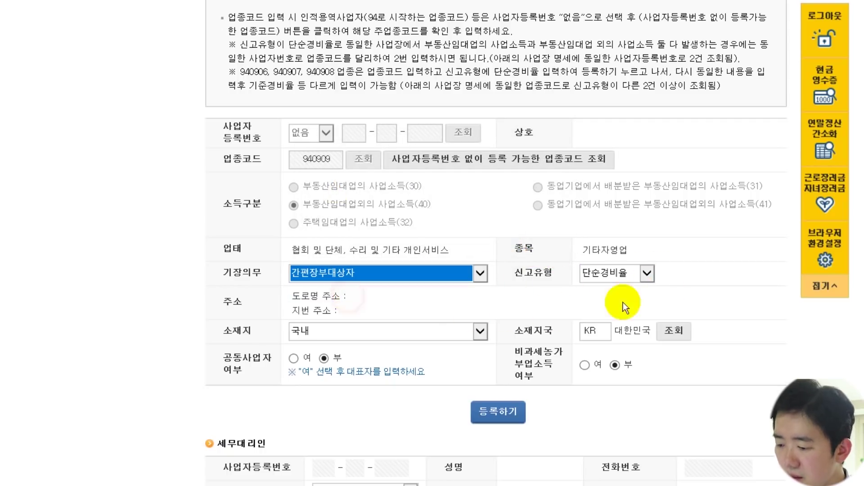
pyautogui.click(648, 278)
pyautogui.click(612, 278)
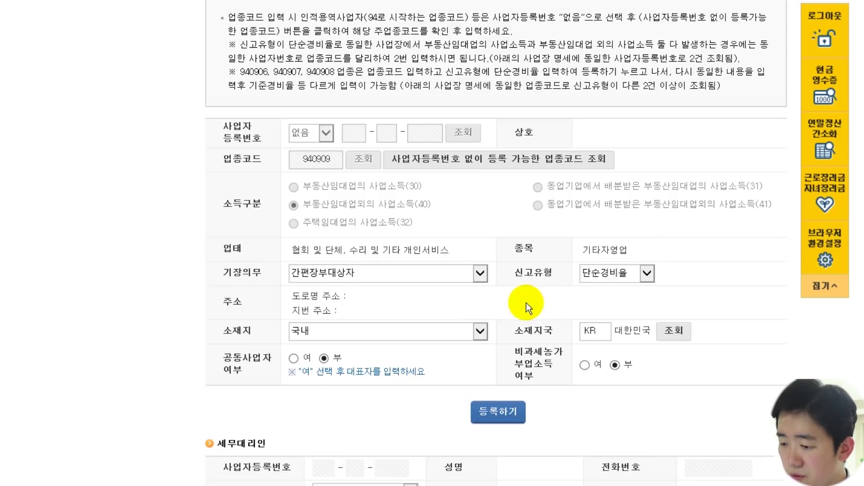
pyautogui.click(499, 412)
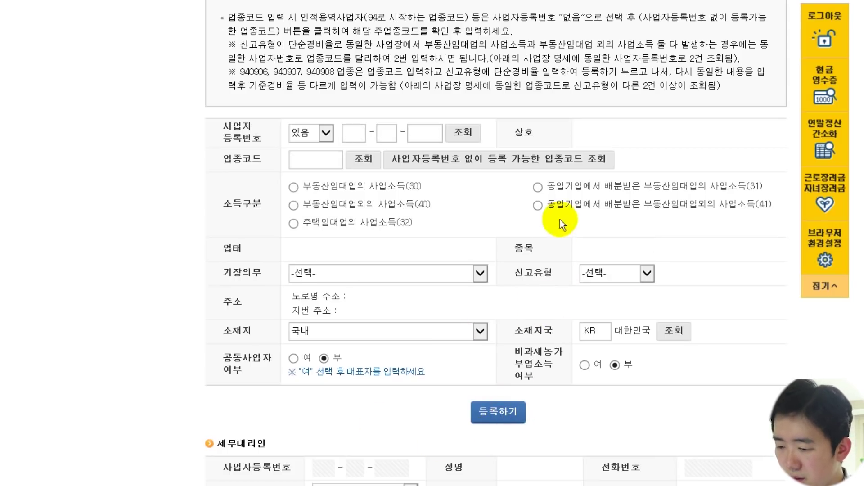
# - Tick the 940916 business in the list, check the remaining fields, and save the basic information to continue to the income statement
pyautogui.scroll(7, 498, 250)
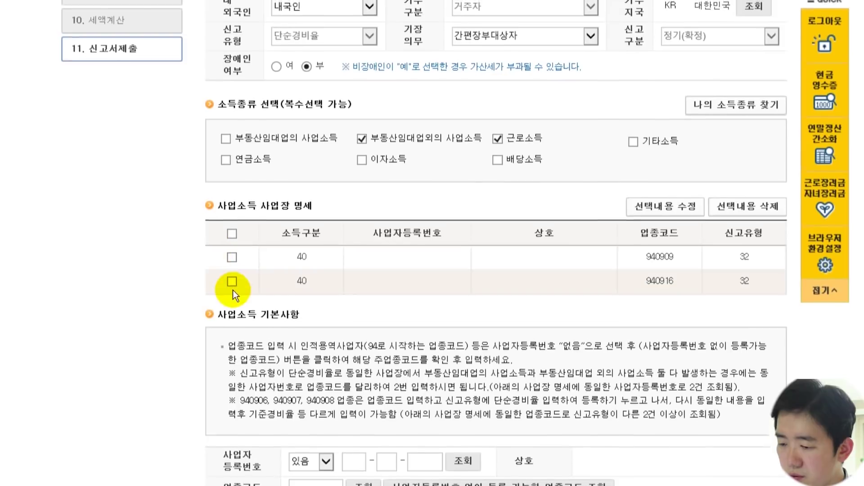
pyautogui.click(232, 283)
pyautogui.scroll(-5, 617, 252)
pyautogui.scroll(3, 644, 145)
pyautogui.scroll(-9, 471, 212)
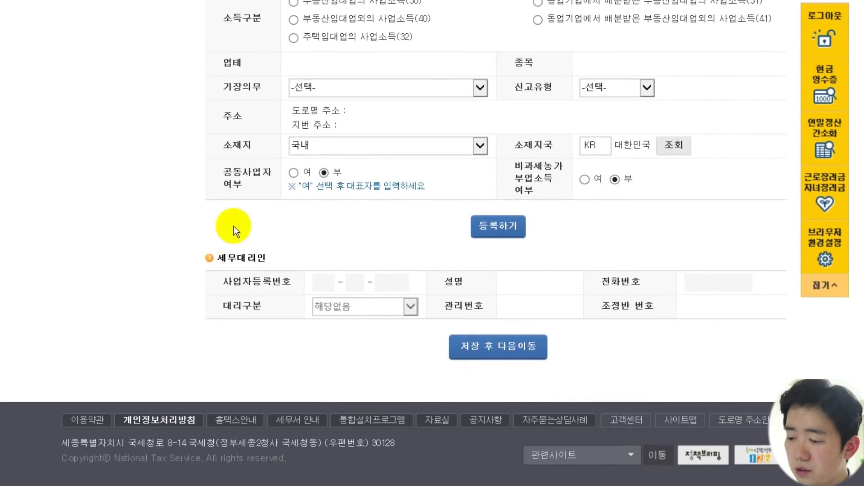
pyautogui.click(500, 362)
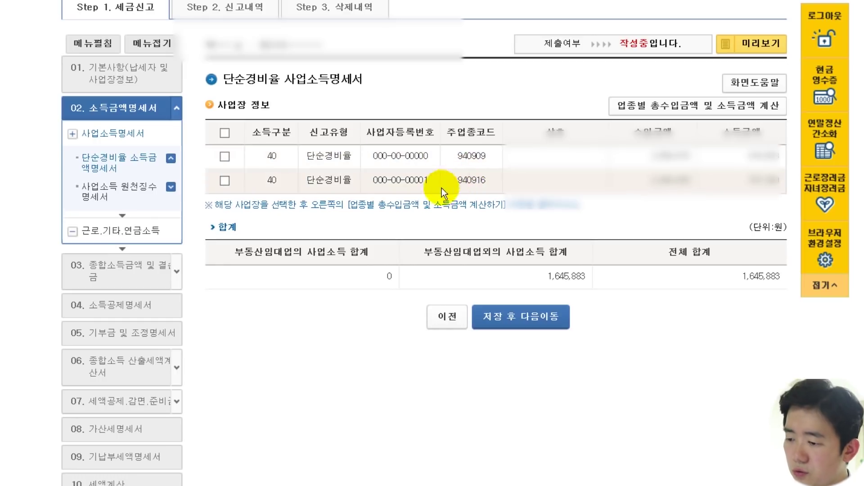
# - Open the revenue and income calculation for the 940909 business and enter total revenue of 2,558,670 won at the general rate
pyautogui.click(225, 156)
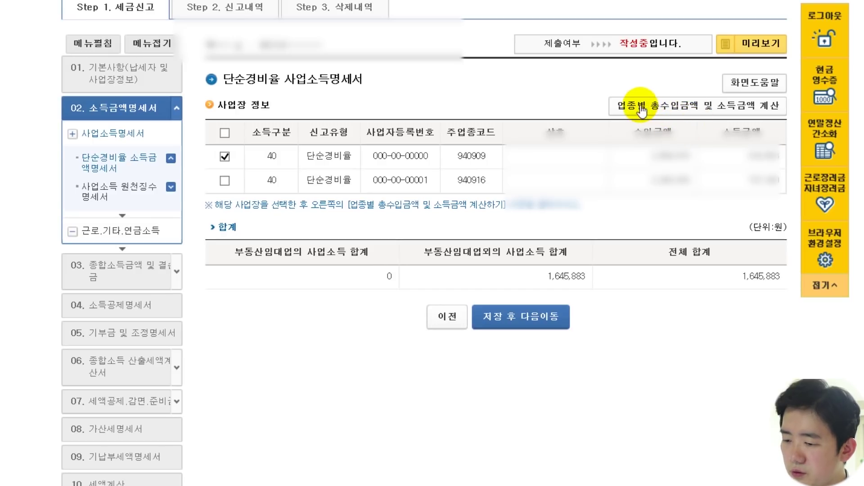
pyautogui.click(666, 108)
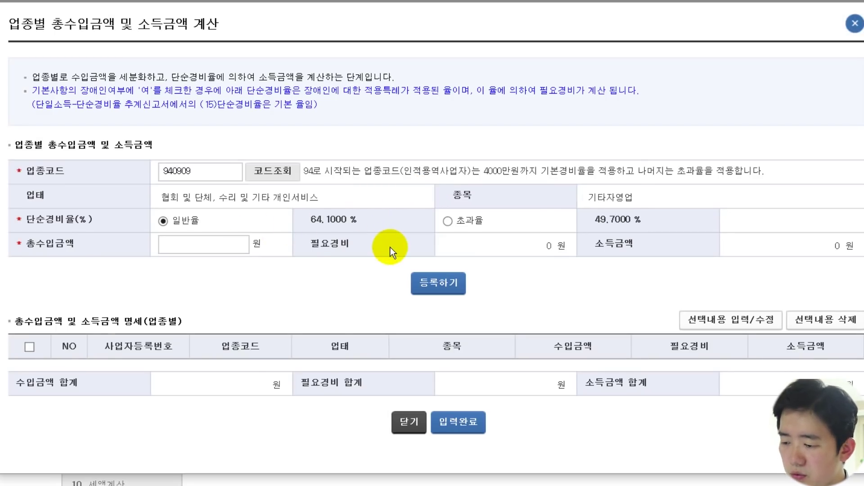
pyautogui.click(408, 423)
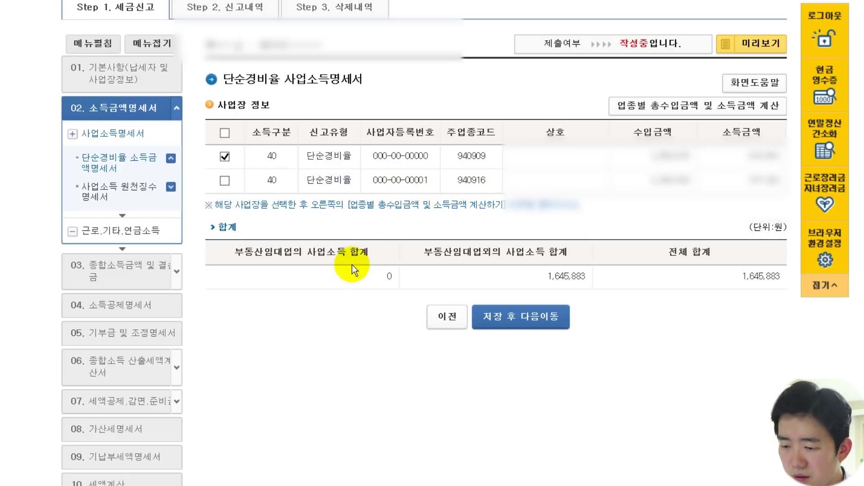
pyautogui.click(657, 110)
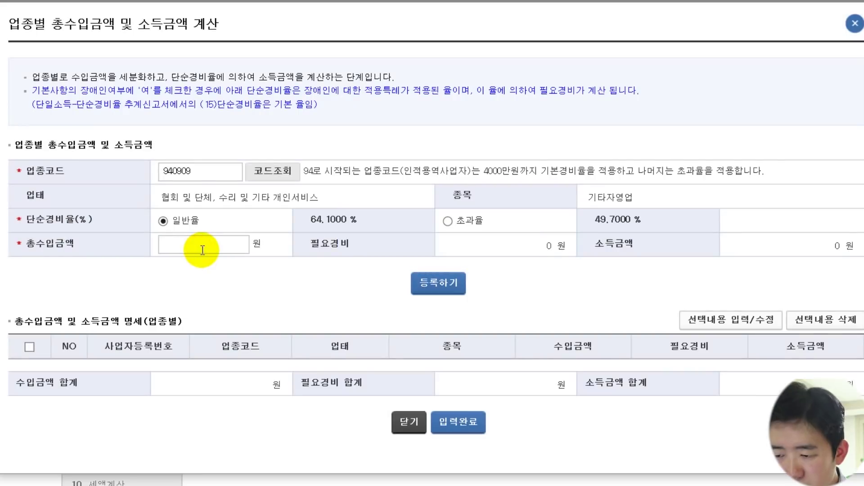
pyautogui.click(203, 250)
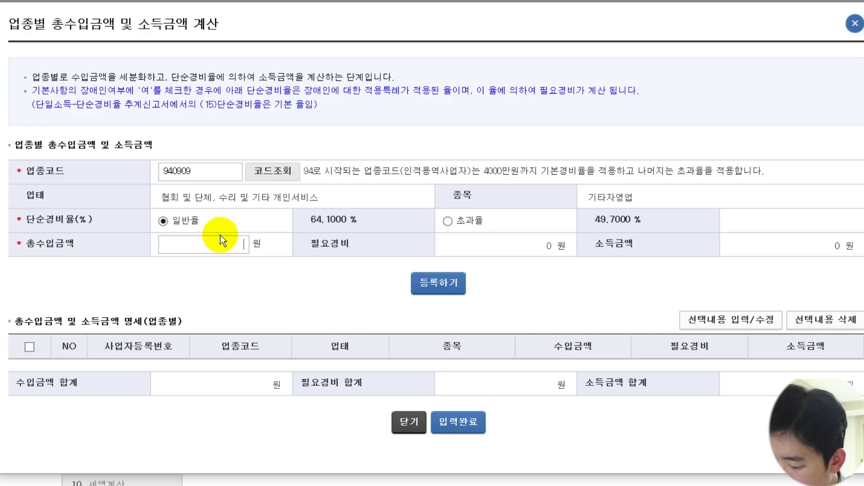
pyautogui.write('2558670')
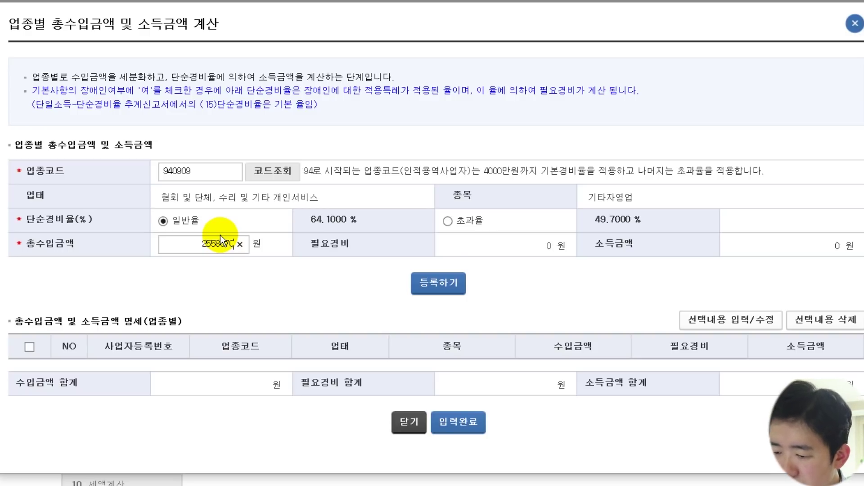
pyautogui.click(311, 310)
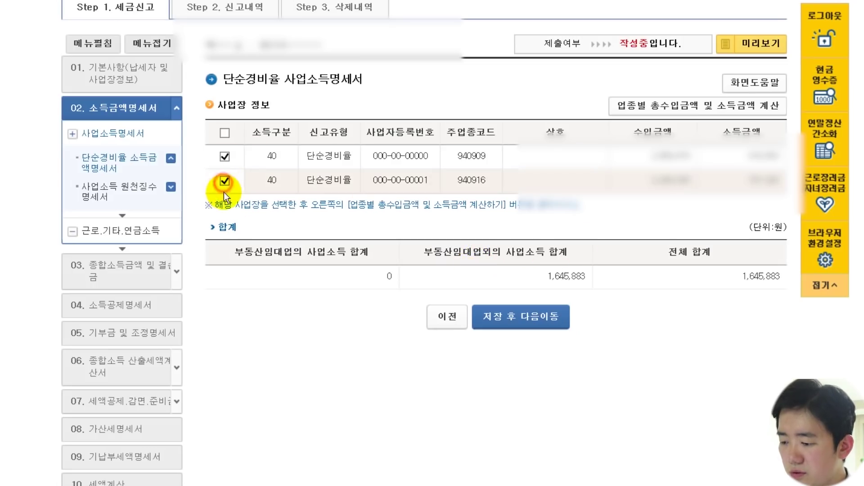
# - Deselect the 940909 business, continue to the business income withholding statement, and review its business and payer entries
pyautogui.click(226, 158)
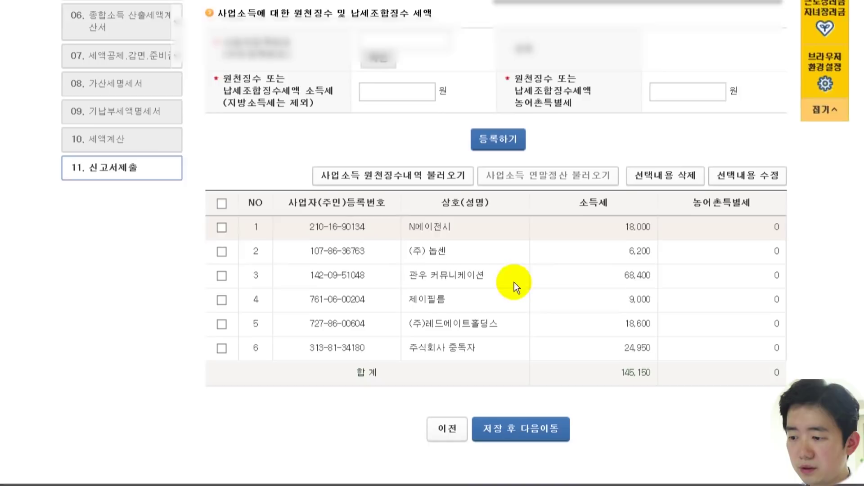
pyautogui.scroll(-1, 514, 282)
pyautogui.scroll(2, 437, 225)
pyautogui.scroll(7, 492, 246)
pyautogui.scroll(-6, 221, 198)
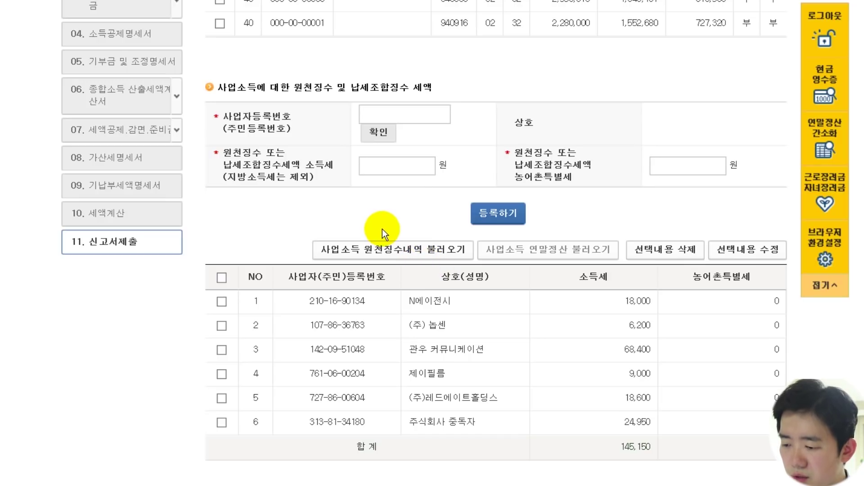
# - Load the business income withholding records, select all payers in the list, and apply them to the withholding statement
pyautogui.click(420, 252)
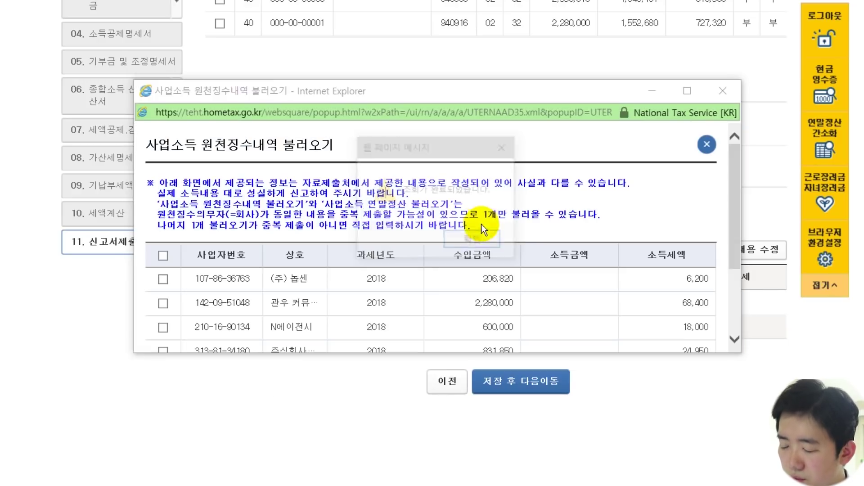
pyautogui.click(465, 234)
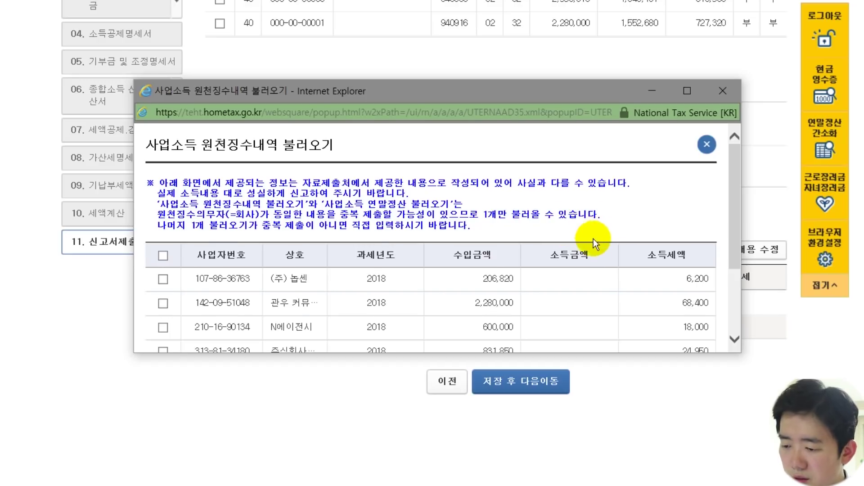
pyautogui.scroll(-3, 593, 236)
pyautogui.scroll(3, 602, 260)
pyautogui.scroll(-3, 599, 260)
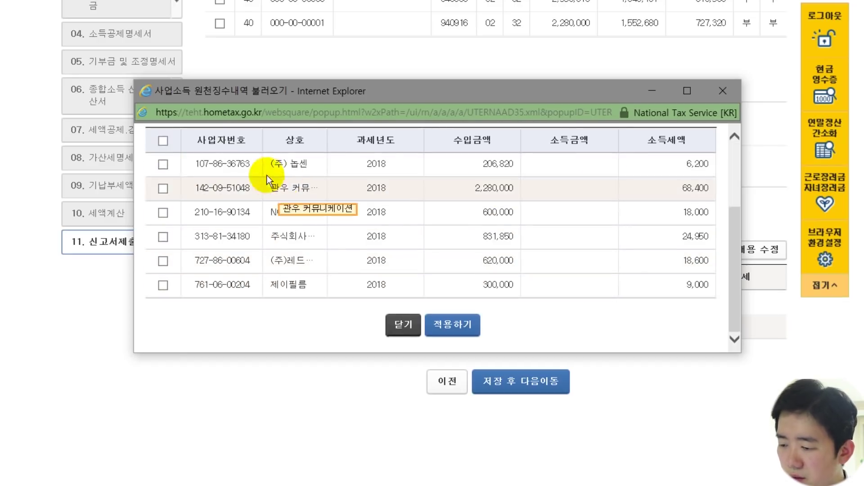
pyautogui.click(165, 141)
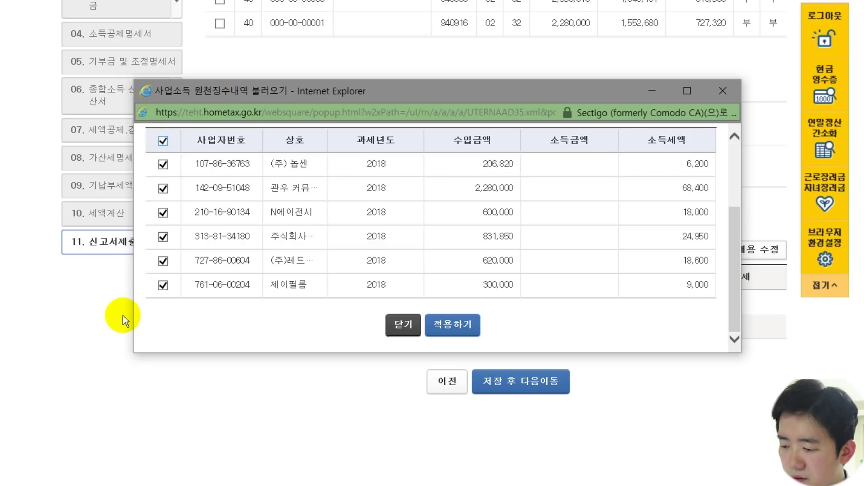
pyautogui.click(477, 323)
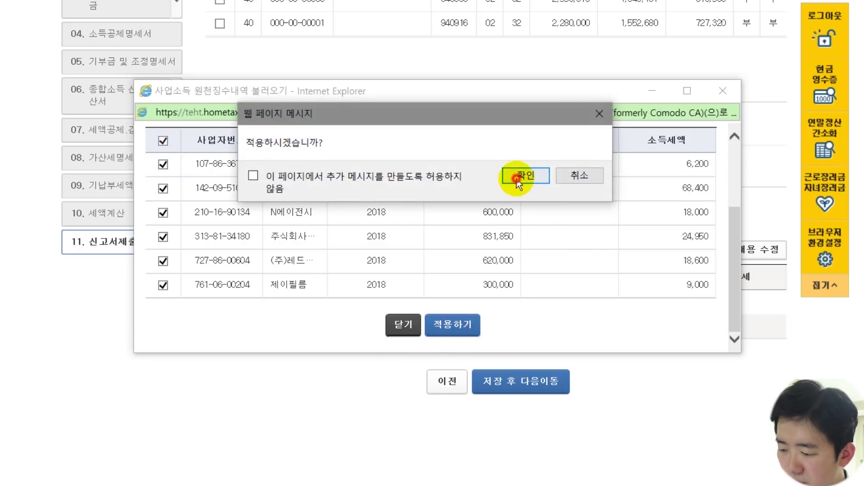
pyautogui.click(479, 120)
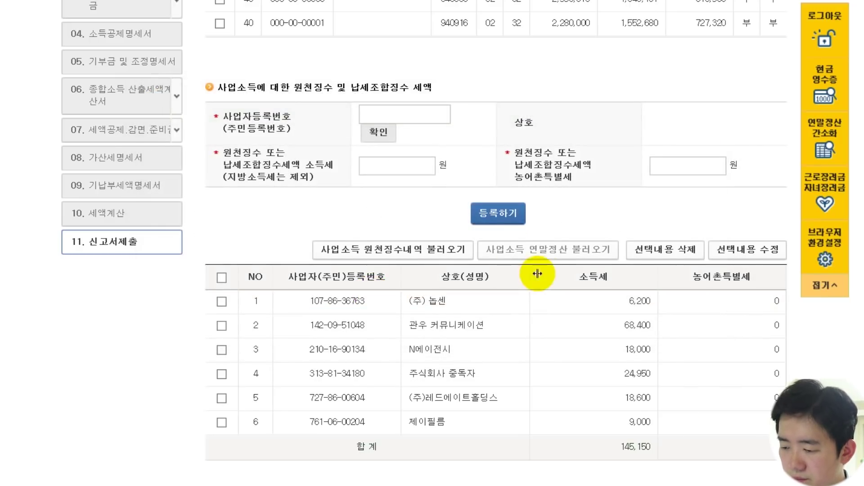
# - Save the business income withholding statement and continue to the 근로.기타.연금소득 statement
pyautogui.scroll(-3, 511, 274)
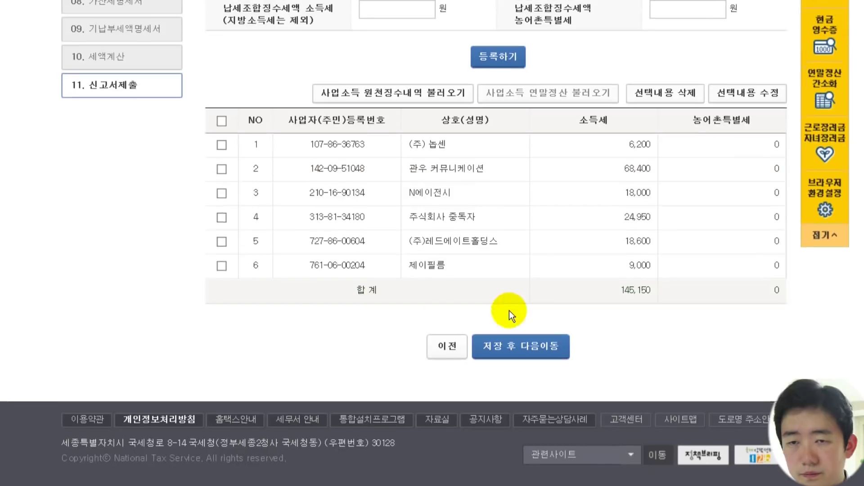
pyautogui.click(514, 360)
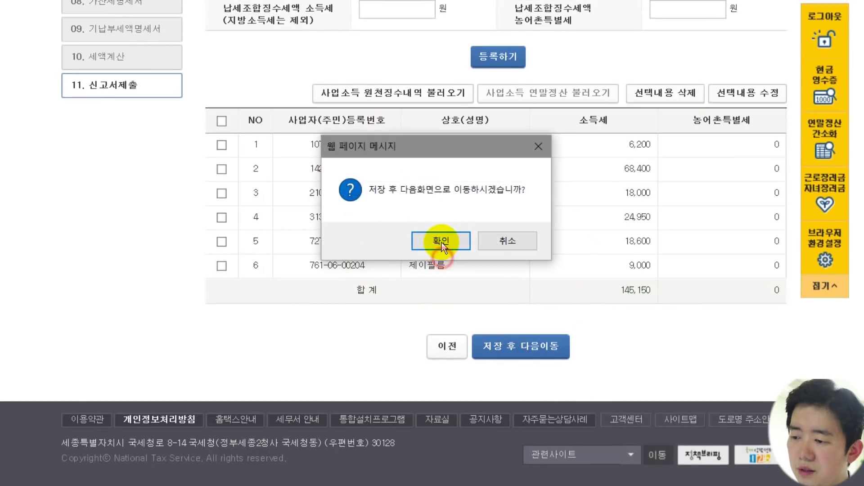
pyautogui.click(441, 241)
pyautogui.click(558, 180)
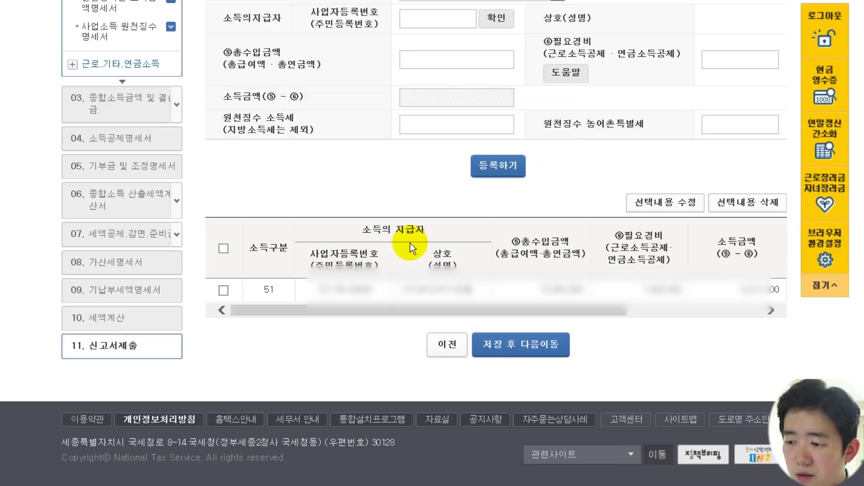
# - Check the income entry with code 51 and save the statement to continue to the comprehensive income and loss deduction statement
pyautogui.scroll(5, 391, 235)
pyautogui.scroll(-4, 411, 221)
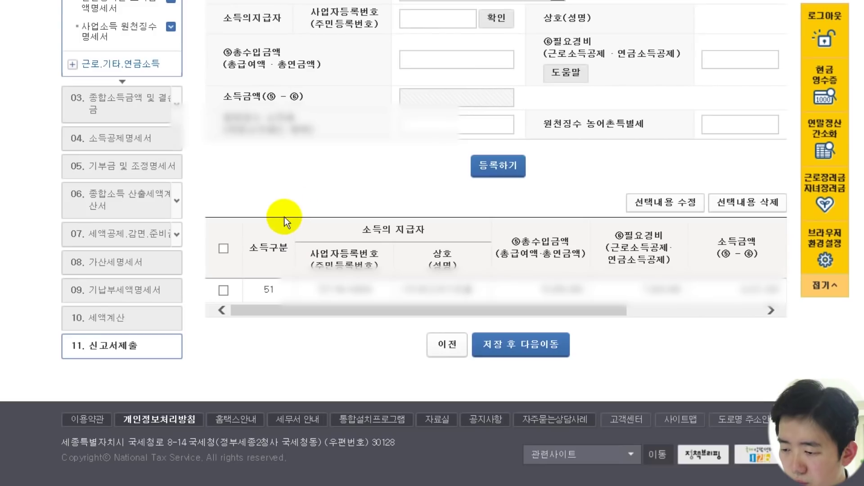
pyautogui.scroll(4, 279, 218)
pyautogui.scroll(-5, 270, 270)
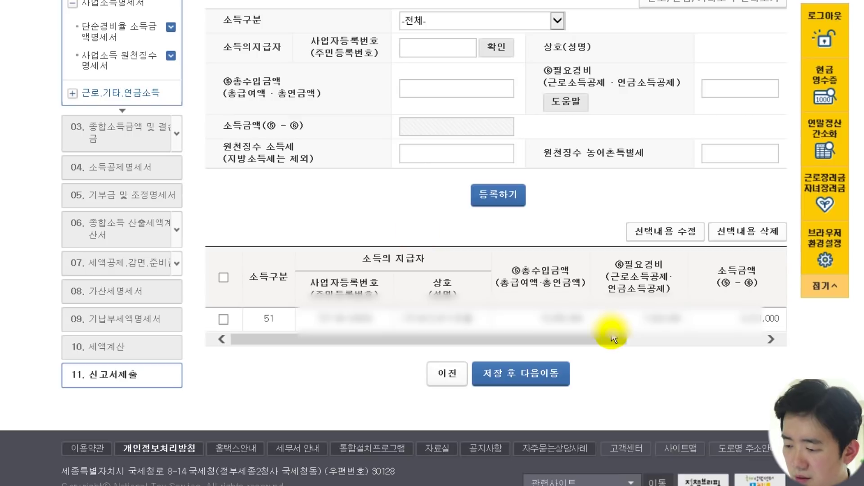
pyautogui.click(521, 373)
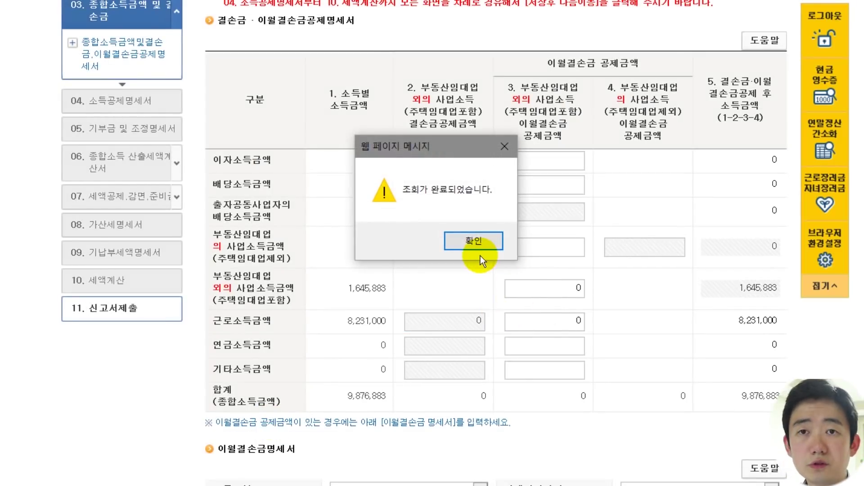
pyautogui.click(473, 241)
# - Leave the carried-over loss statement empty and save it to continue to the 소득공제명세서
pyautogui.scroll(5, 445, 253)
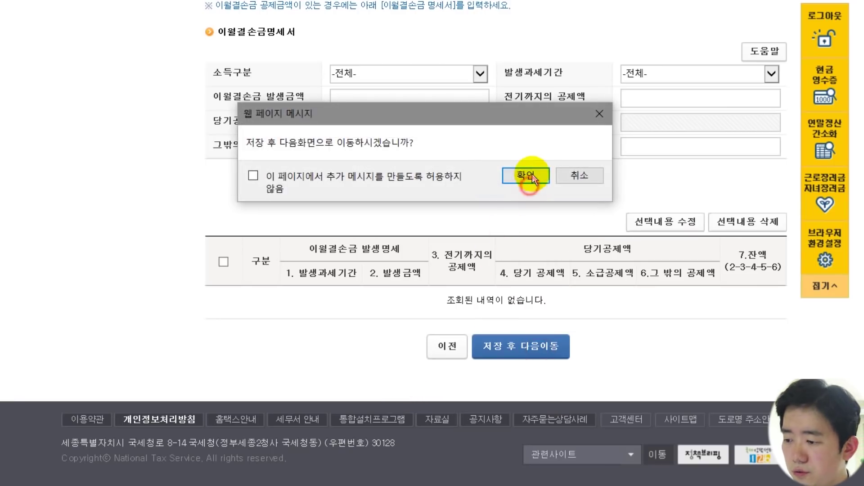
pyautogui.click(532, 174)
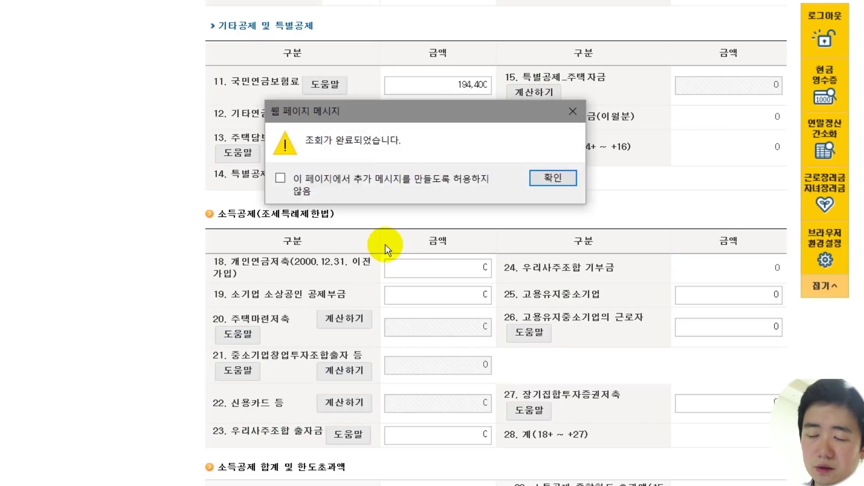
pyautogui.click(565, 178)
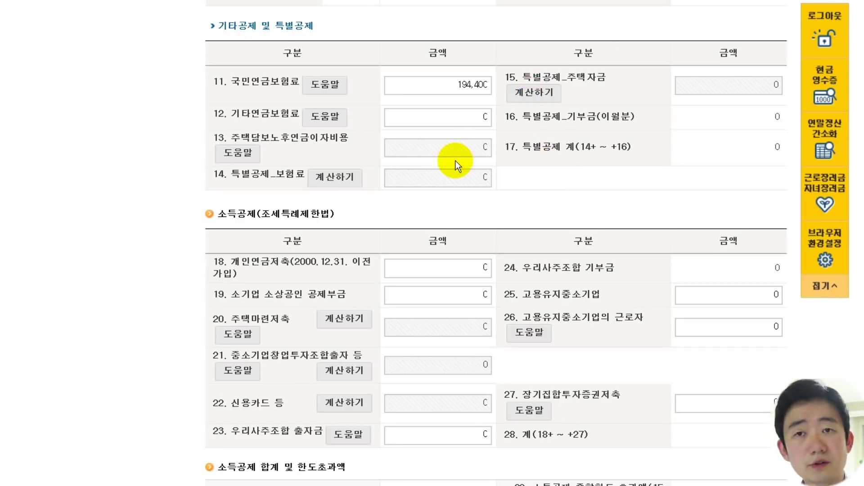
# - Review the basic deduction, pension insurance and special deduction entries, and save the income deduction statement to continue to the donation statement
pyautogui.scroll(15, 439, 282)
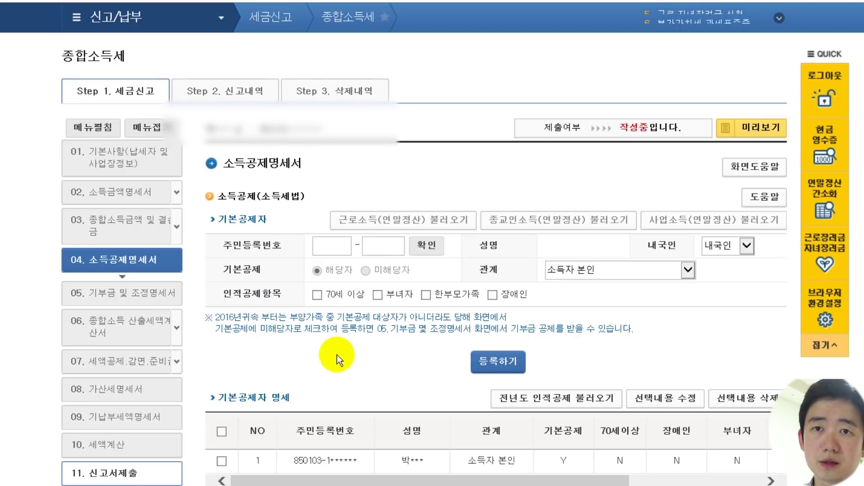
pyautogui.scroll(-3, 375, 383)
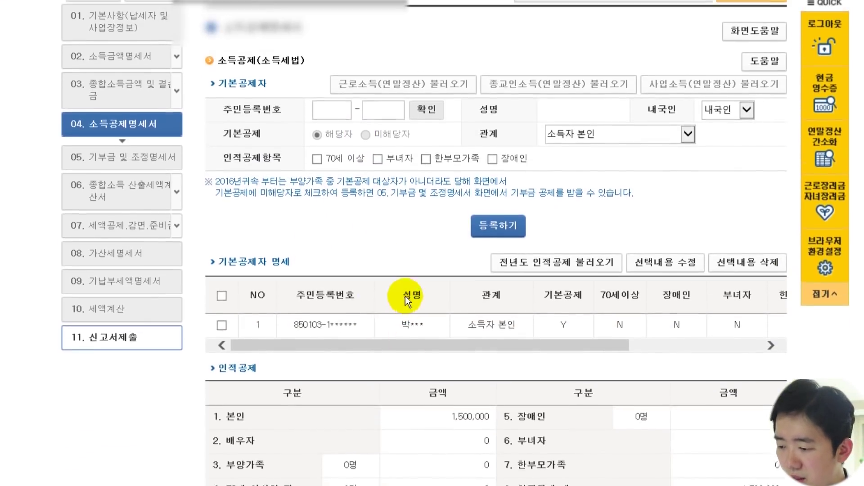
pyautogui.scroll(2, 405, 296)
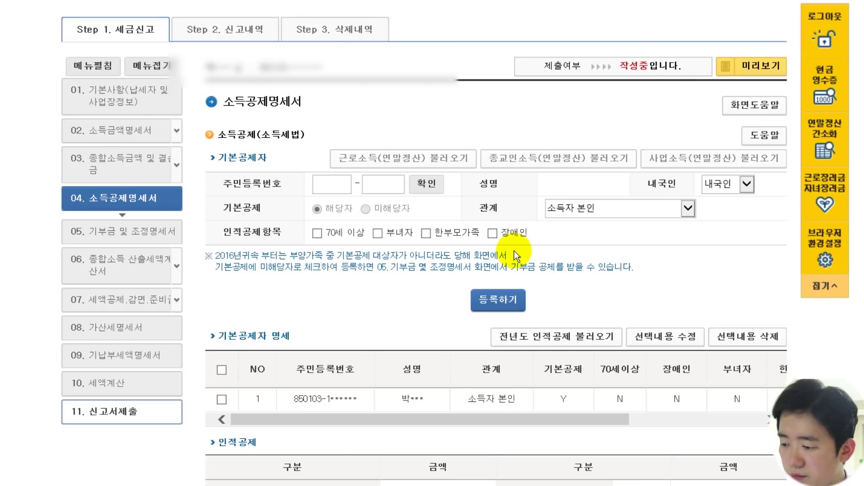
pyautogui.scroll(-2, 514, 250)
pyautogui.scroll(-7, 507, 146)
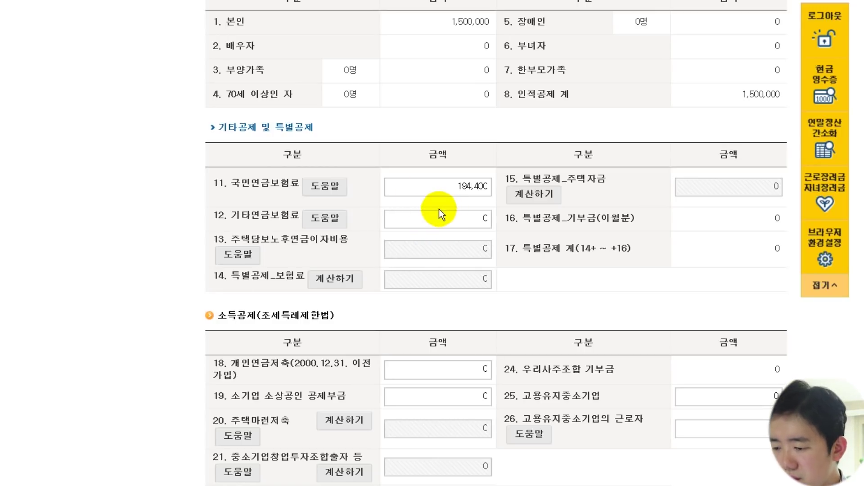
pyautogui.scroll(-5, 589, 293)
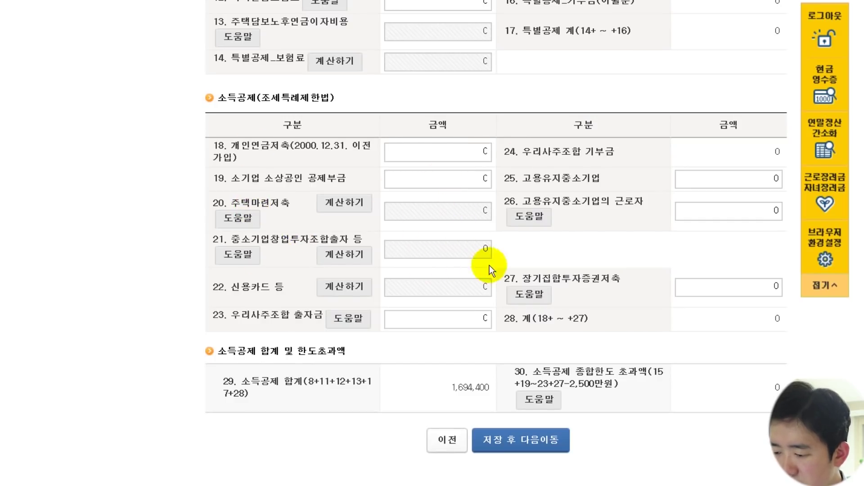
pyautogui.click(511, 444)
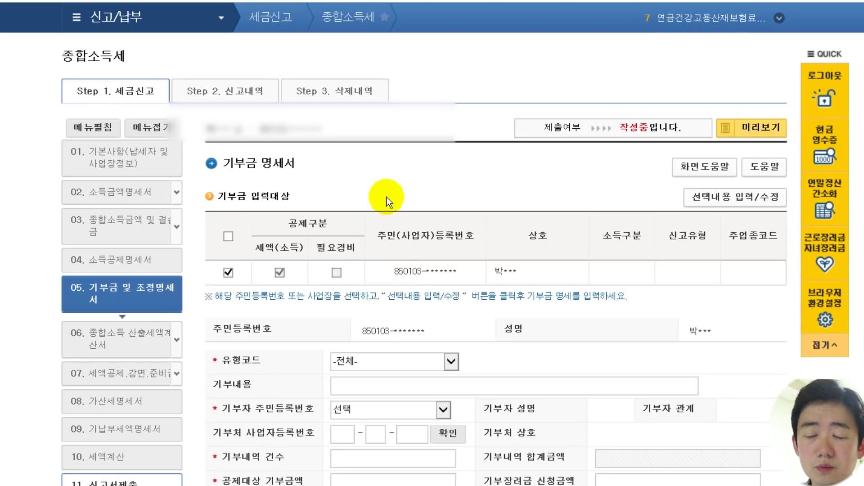
# - Look through the donation type codes and entry fields, leave the donation statement blank, and save it to continue to the tax reduction application
pyautogui.scroll(-1, 264, 216)
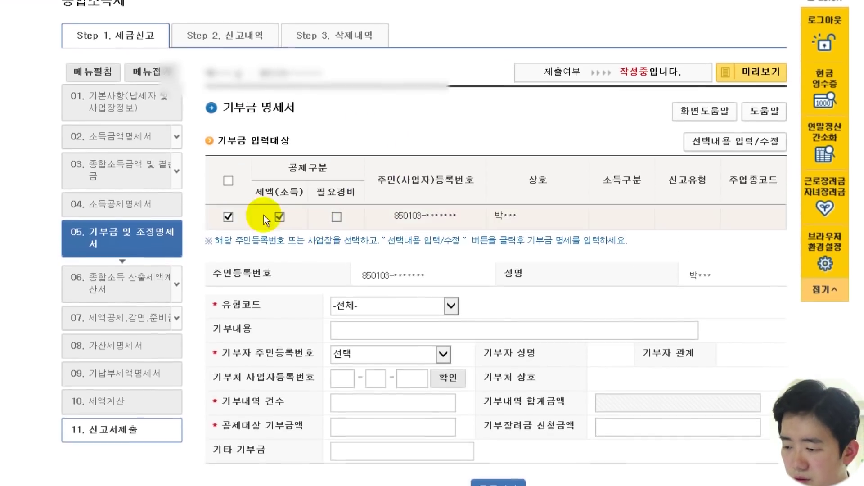
pyautogui.scroll(-1, 363, 286)
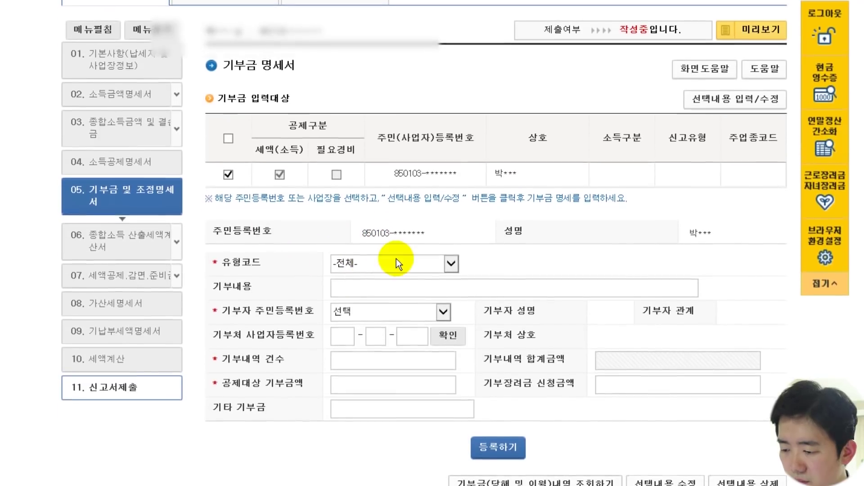
pyautogui.click(396, 263)
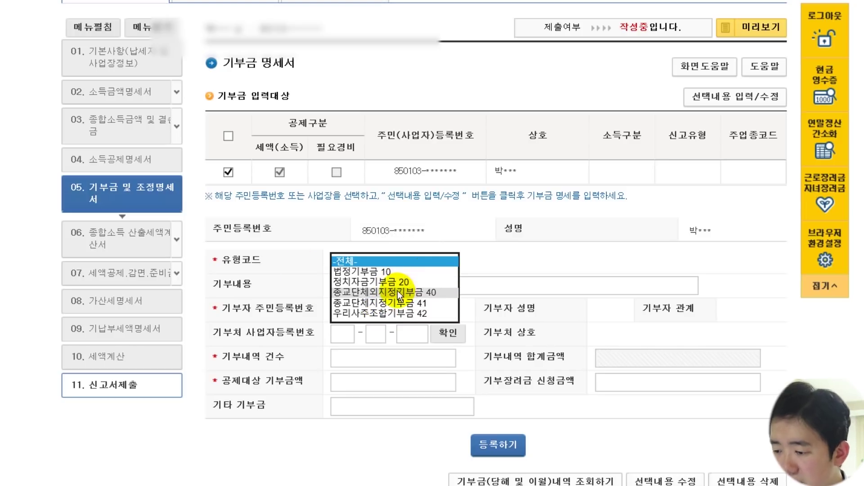
pyautogui.click(284, 270)
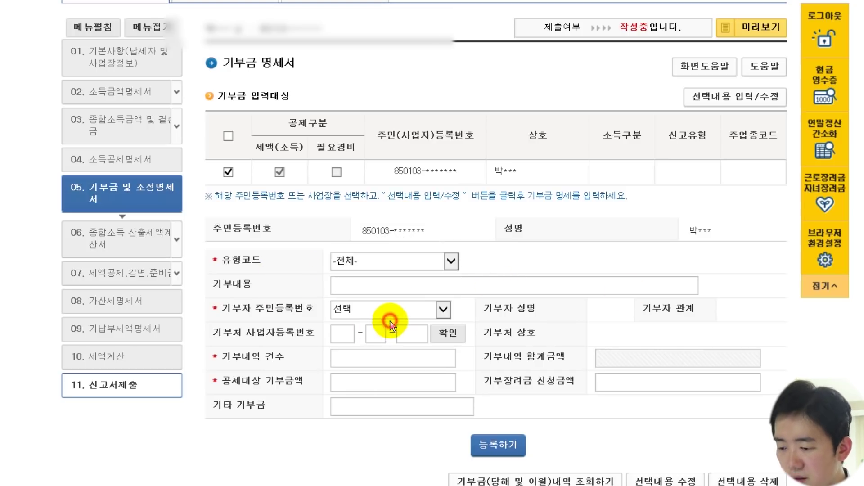
pyautogui.click(390, 319)
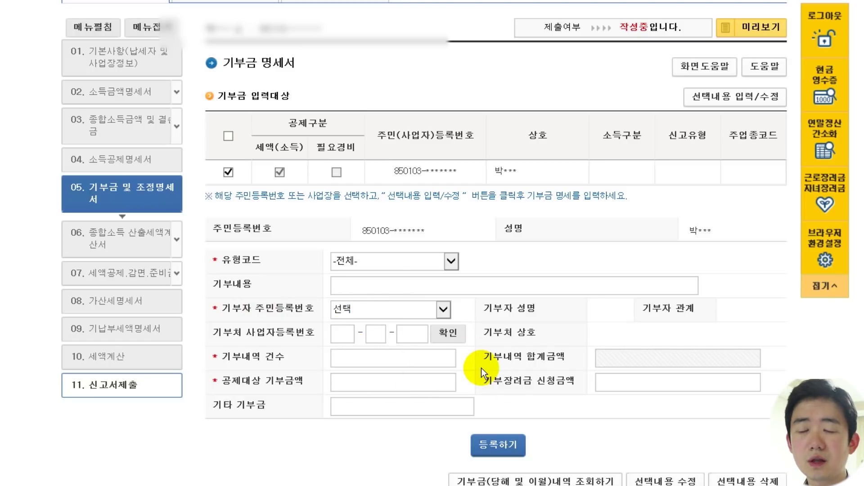
pyautogui.scroll(-3, 336, 286)
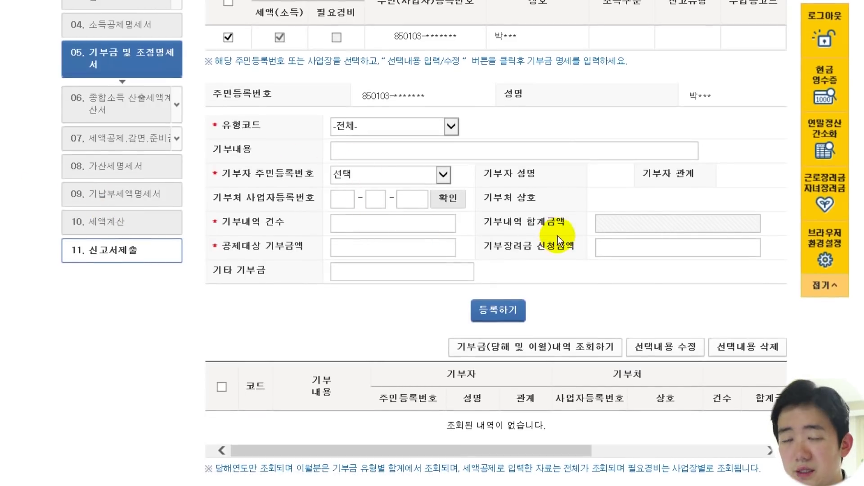
pyautogui.scroll(-3, 492, 163)
pyautogui.scroll(3, 521, 280)
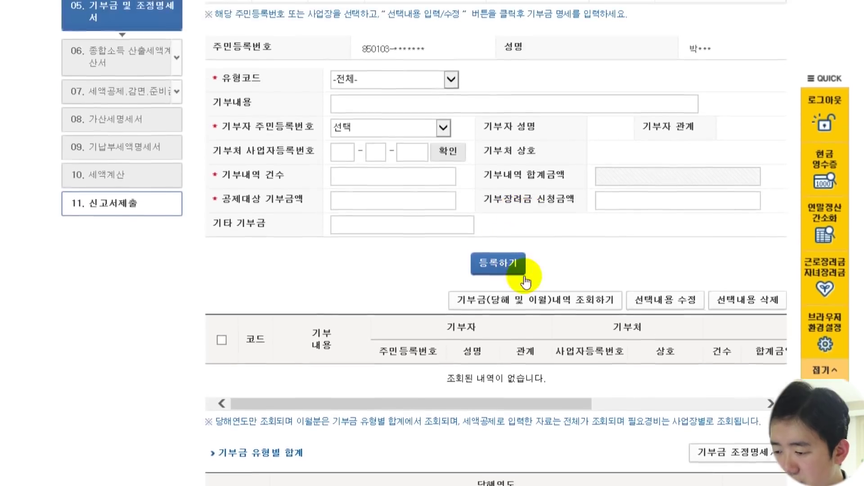
pyautogui.scroll(-5, 496, 353)
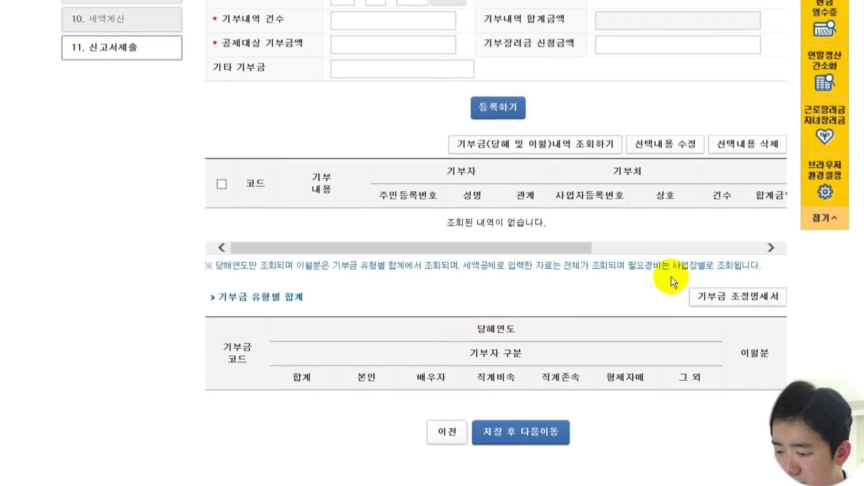
pyautogui.click(535, 445)
pyautogui.click(414, 245)
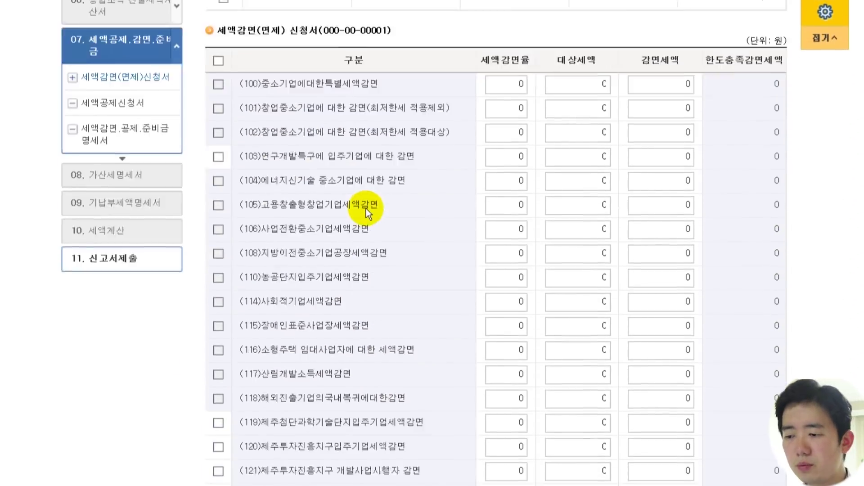
# - Leave the tax reduction and tax credit applications blank and save both to continue to the 세액감면·공제 준비금 명세서
pyautogui.scroll(-10, 366, 209)
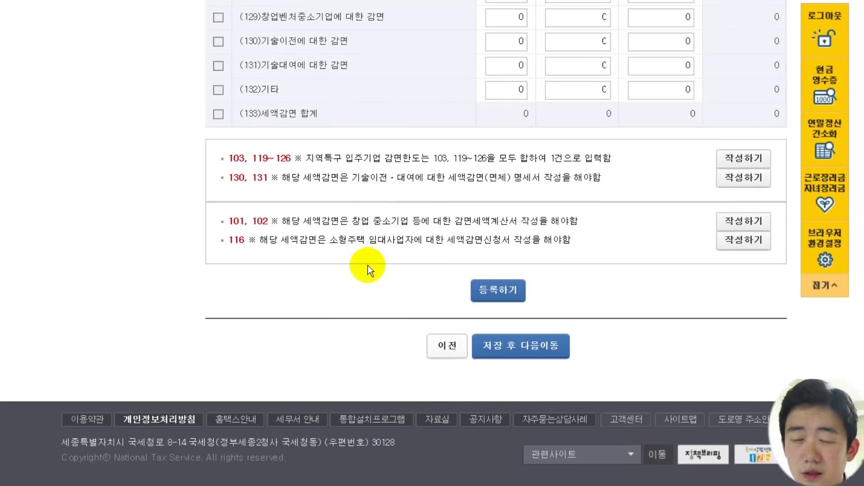
pyautogui.click(517, 357)
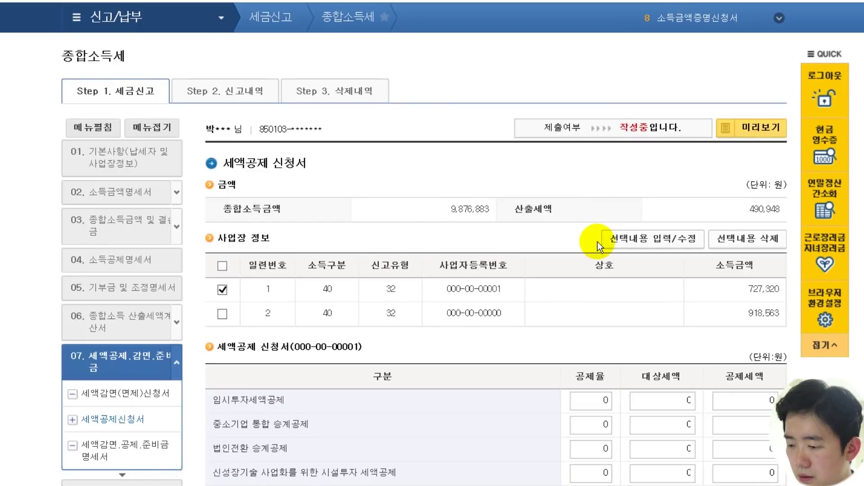
pyautogui.scroll(-15, 602, 252)
pyautogui.click(486, 348)
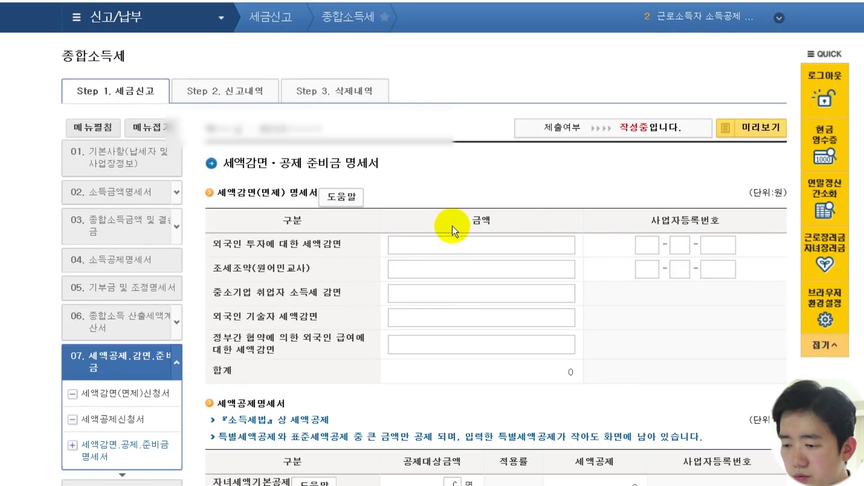
# - Review the standard, earned income and e-filing tax credit entries, leave the reserve section empty, and save the statement to continue to the 가산세명세서
pyautogui.scroll(-3, 439, 191)
pyautogui.scroll(3, 436, 186)
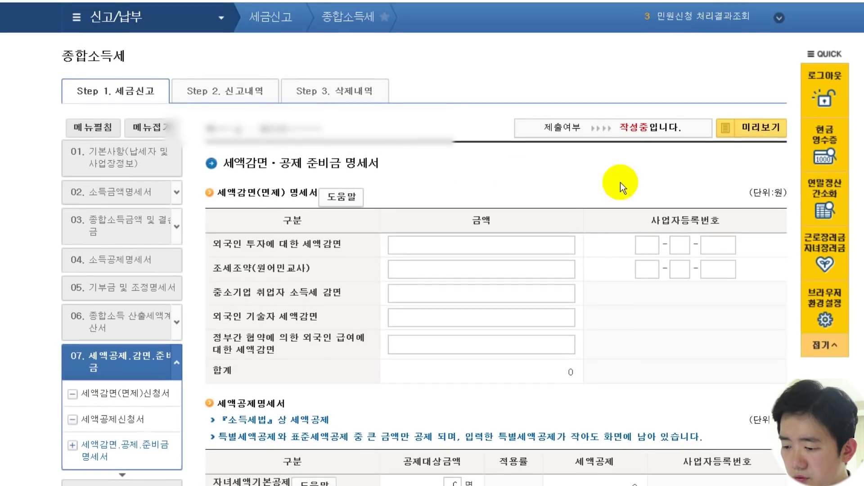
pyautogui.scroll(-14, 537, 187)
pyautogui.scroll(3, 566, 235)
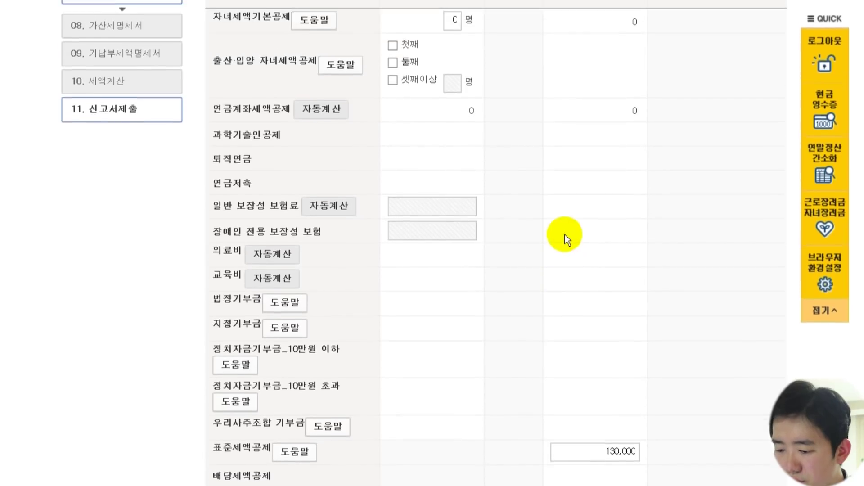
pyautogui.scroll(-9, 538, 249)
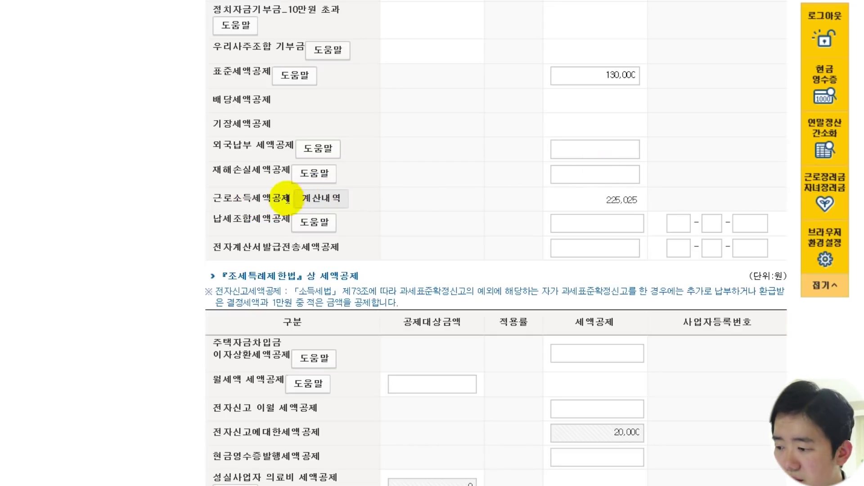
pyautogui.scroll(-8, 610, 253)
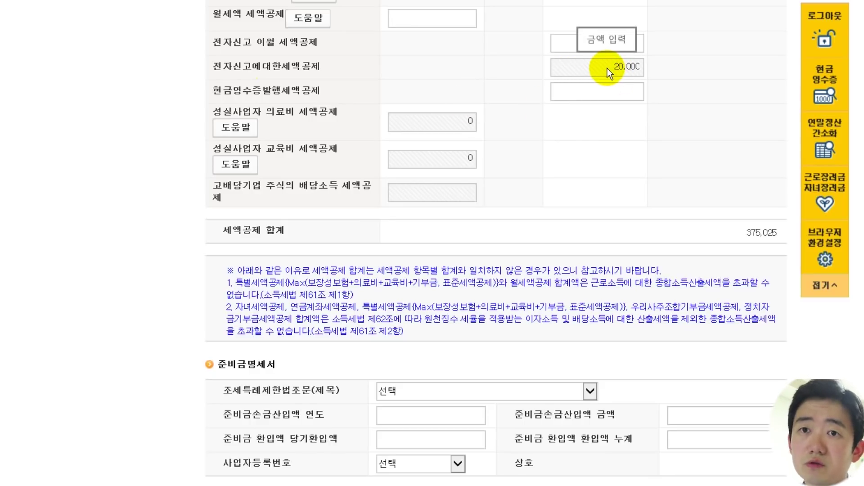
pyautogui.scroll(-7, 606, 68)
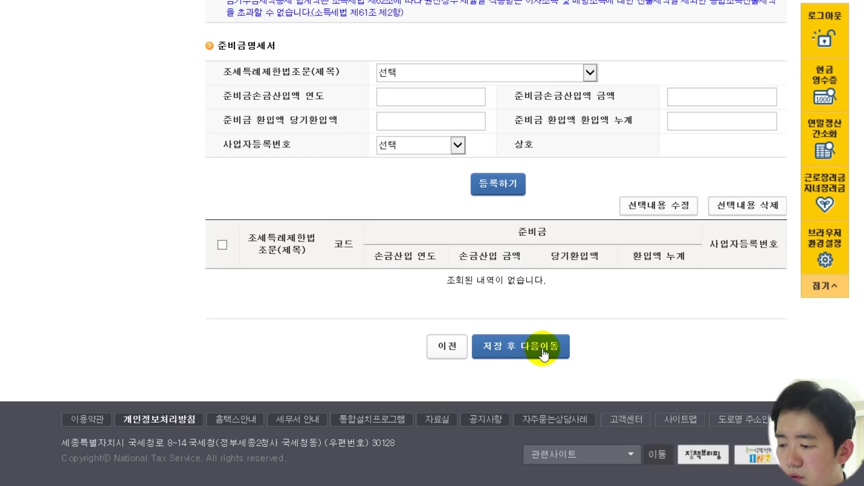
pyautogui.click(543, 355)
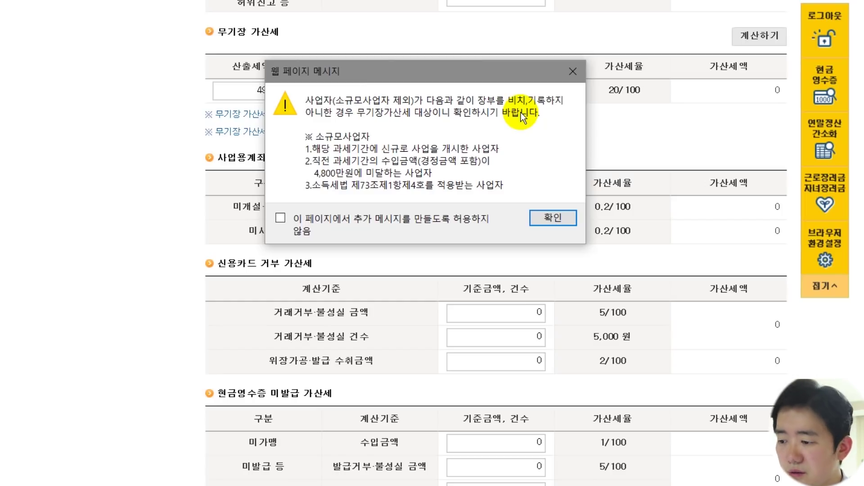
# - Dismiss the bookkeeping penalty notice, leave the penalty tax entries at 0, and save the statement to continue to the 기납부세액명세서
pyautogui.click(563, 226)
pyautogui.scroll(-14, 559, 285)
pyautogui.scroll(10, 550, 363)
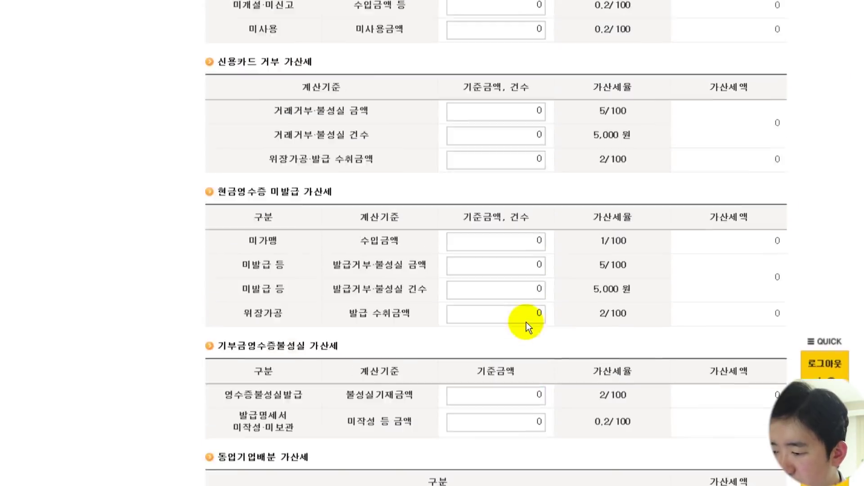
pyautogui.scroll(10, 526, 322)
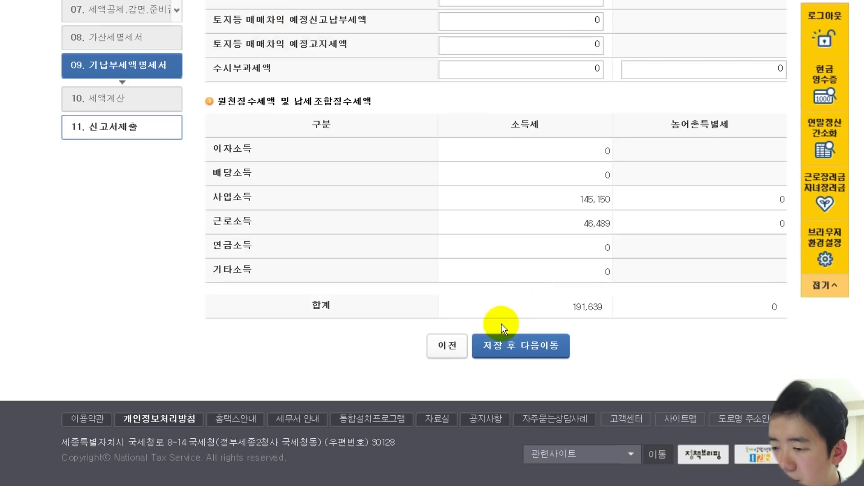
# - Check the withheld business and earned income tax in the prepaid tax statement, and save it to continue to the 세액계산 page
pyautogui.scroll(6, 417, 311)
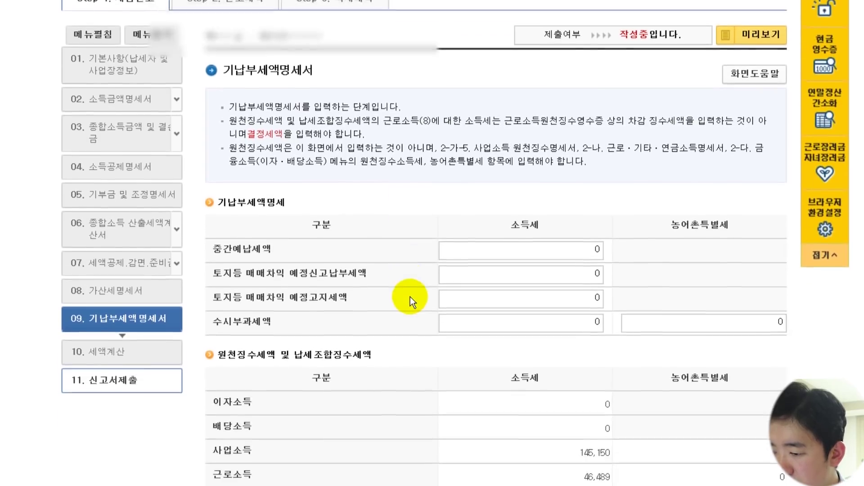
pyautogui.scroll(-1, 410, 302)
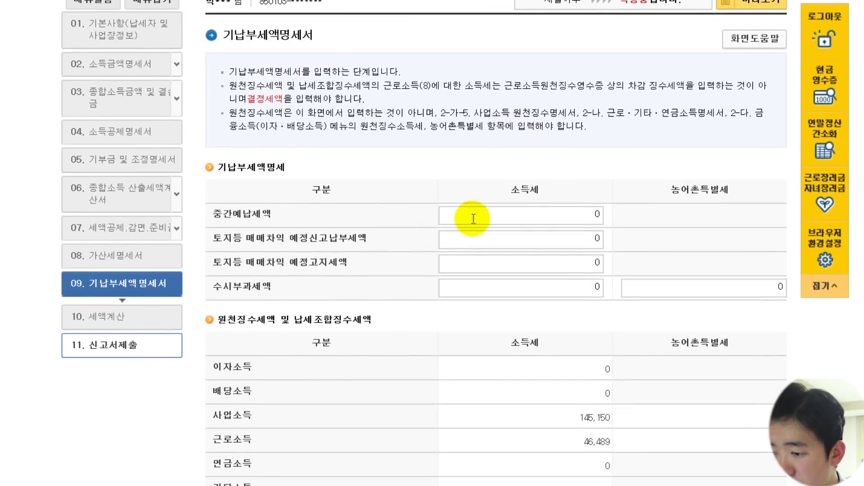
pyautogui.scroll(-5, 473, 218)
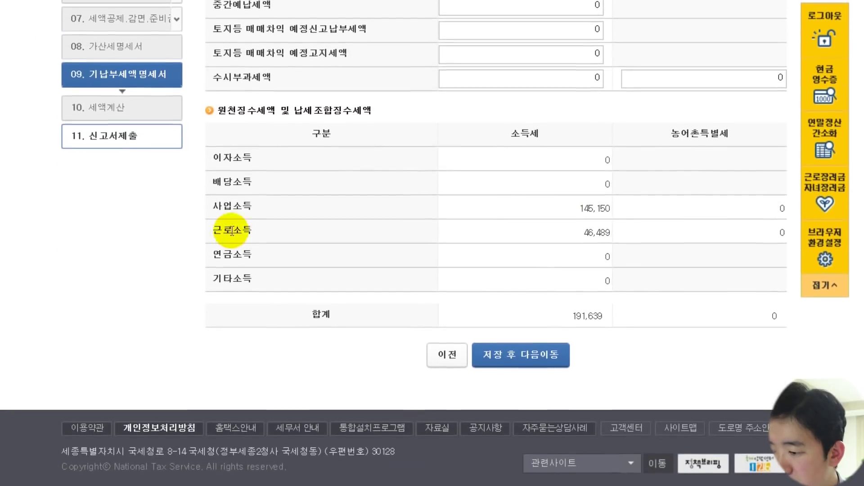
pyautogui.moveTo(578, 208); pyautogui.dragTo(615, 209)
pyautogui.click(572, 230)
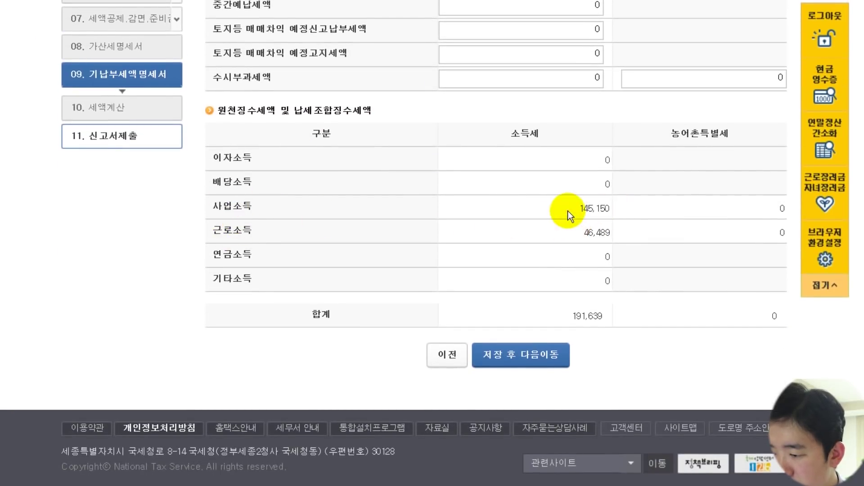
pyautogui.moveTo(577, 209); pyautogui.dragTo(618, 204)
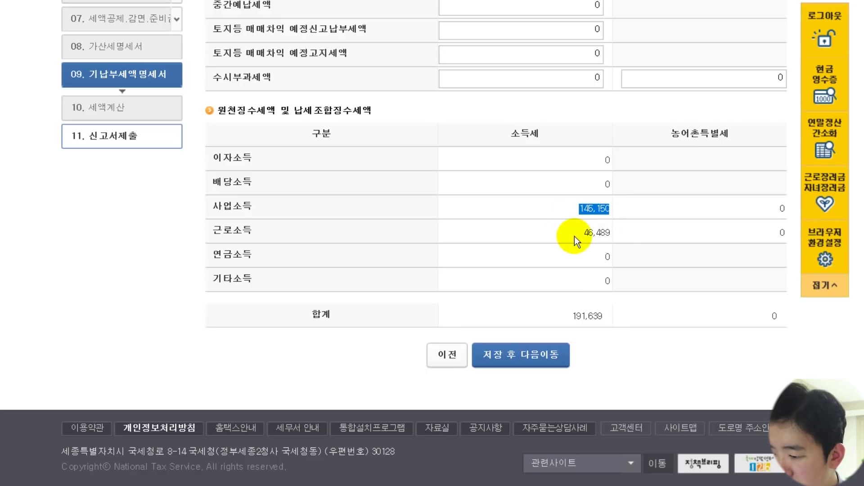
pyautogui.moveTo(574, 237); pyautogui.dragTo(620, 236)
pyautogui.click(652, 291)
pyautogui.click(517, 360)
pyautogui.click(551, 183)
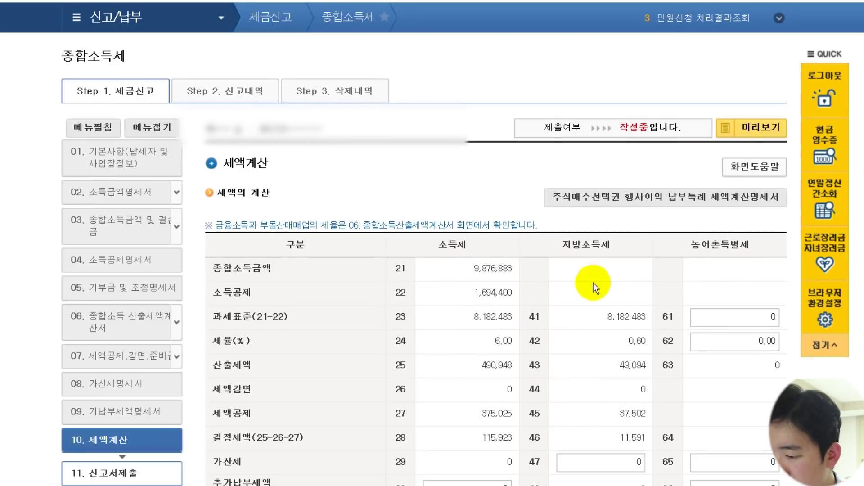
# - Examine the tax calculation table, comparing the total tax in row 31 with the prepaid tax in row 32 and the resulting refund in row 33
pyautogui.scroll(-5, 567, 282)
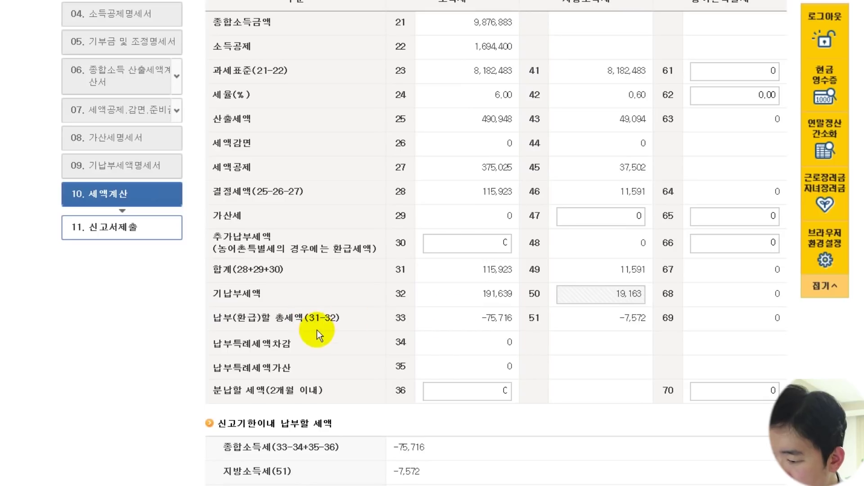
pyautogui.doubleClick(497, 293)
pyautogui.click(448, 299)
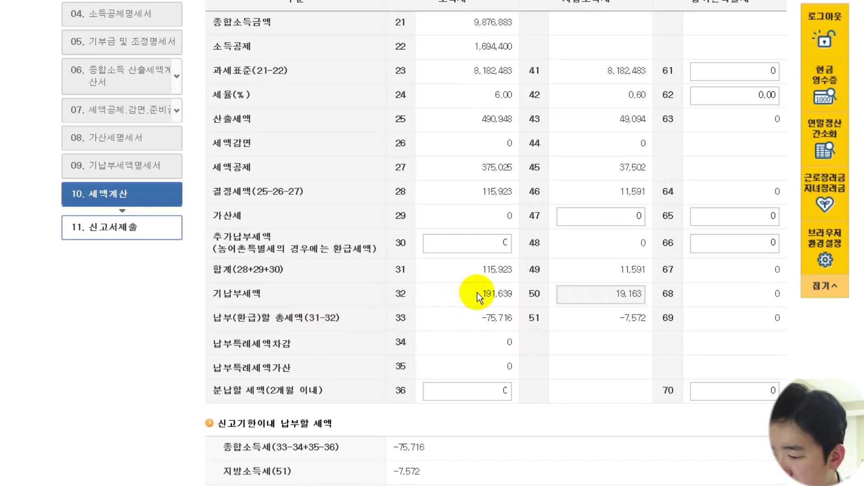
pyautogui.moveTo(478, 293); pyautogui.dragTo(526, 292)
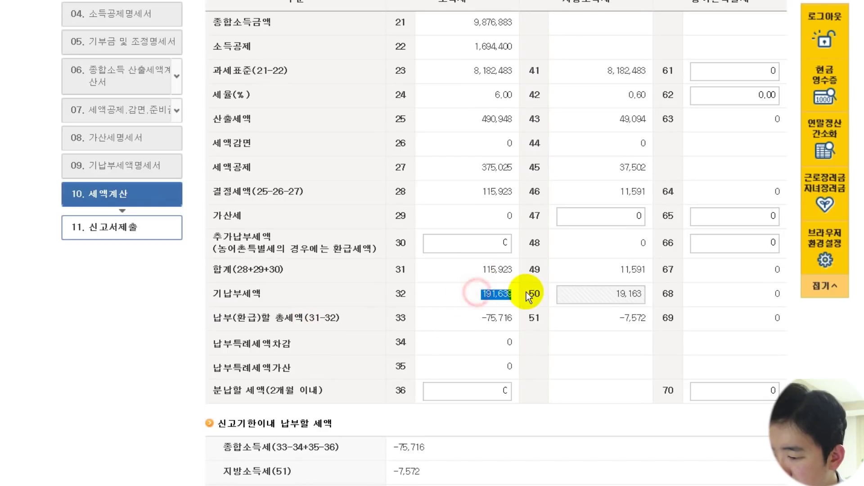
pyautogui.click(489, 304)
pyautogui.moveTo(473, 293); pyautogui.dragTo(512, 290)
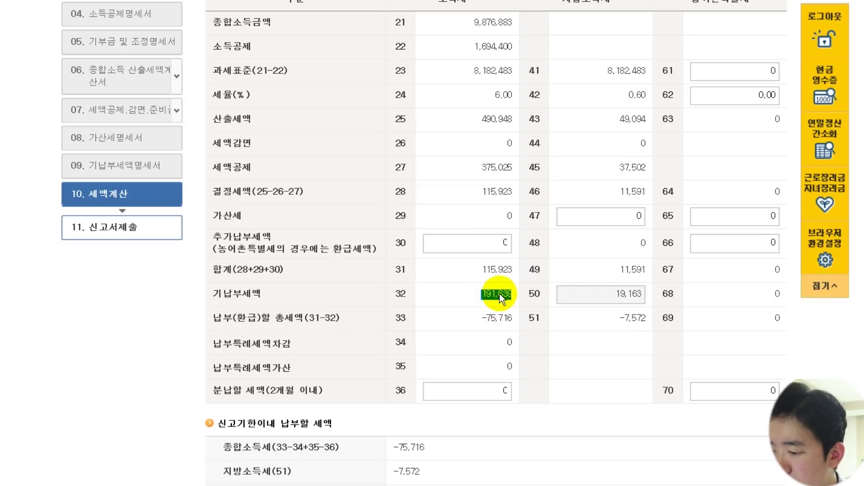
pyautogui.moveTo(473, 269); pyautogui.dragTo(510, 277)
pyautogui.moveTo(479, 320); pyautogui.dragTo(645, 319)
# - Look through the tax payable summary and the refund account section, and view the available banks without choosing one
pyautogui.scroll(-3, 373, 307)
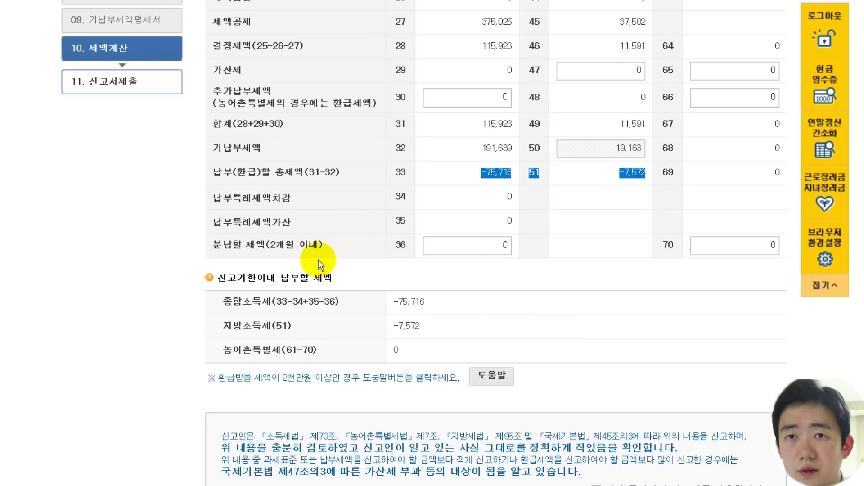
pyautogui.scroll(-9, 493, 366)
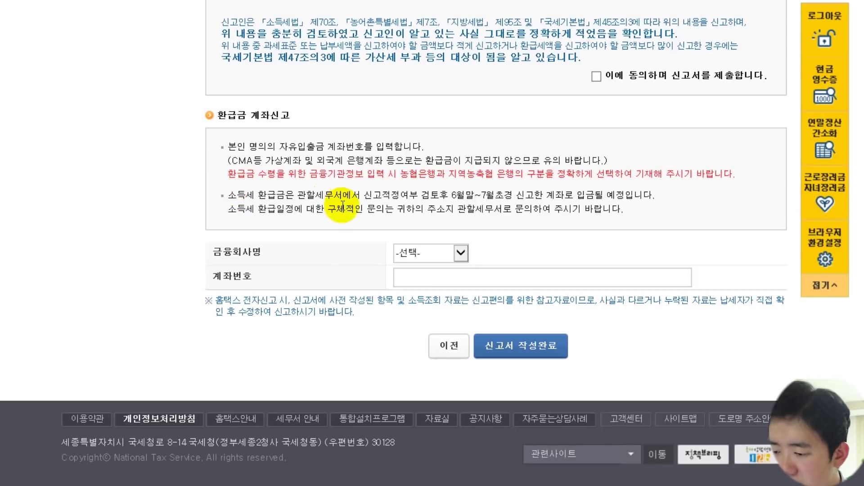
pyautogui.click(460, 252)
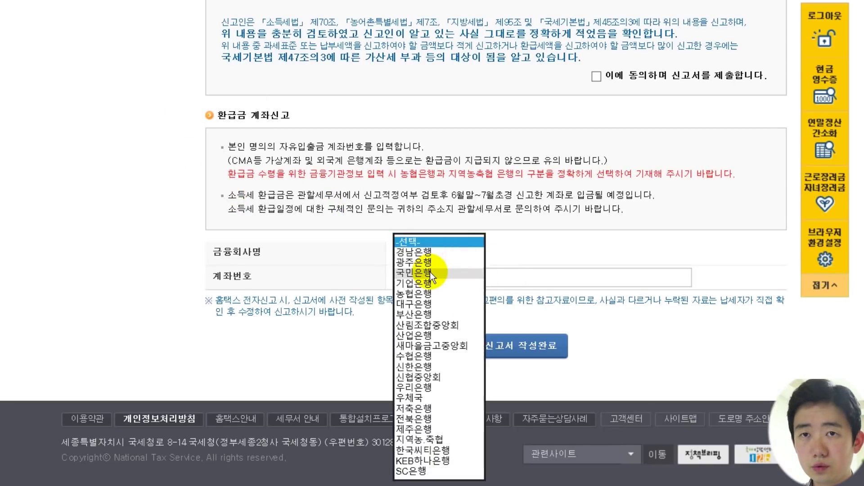
pyautogui.click(544, 253)
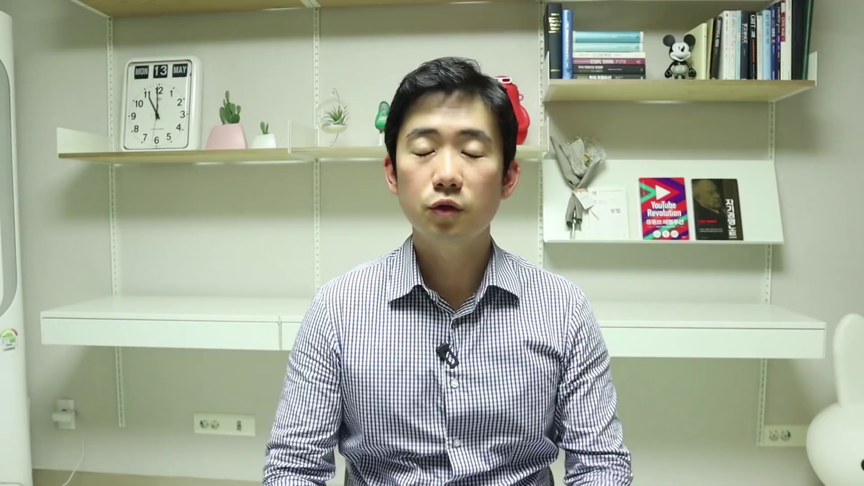